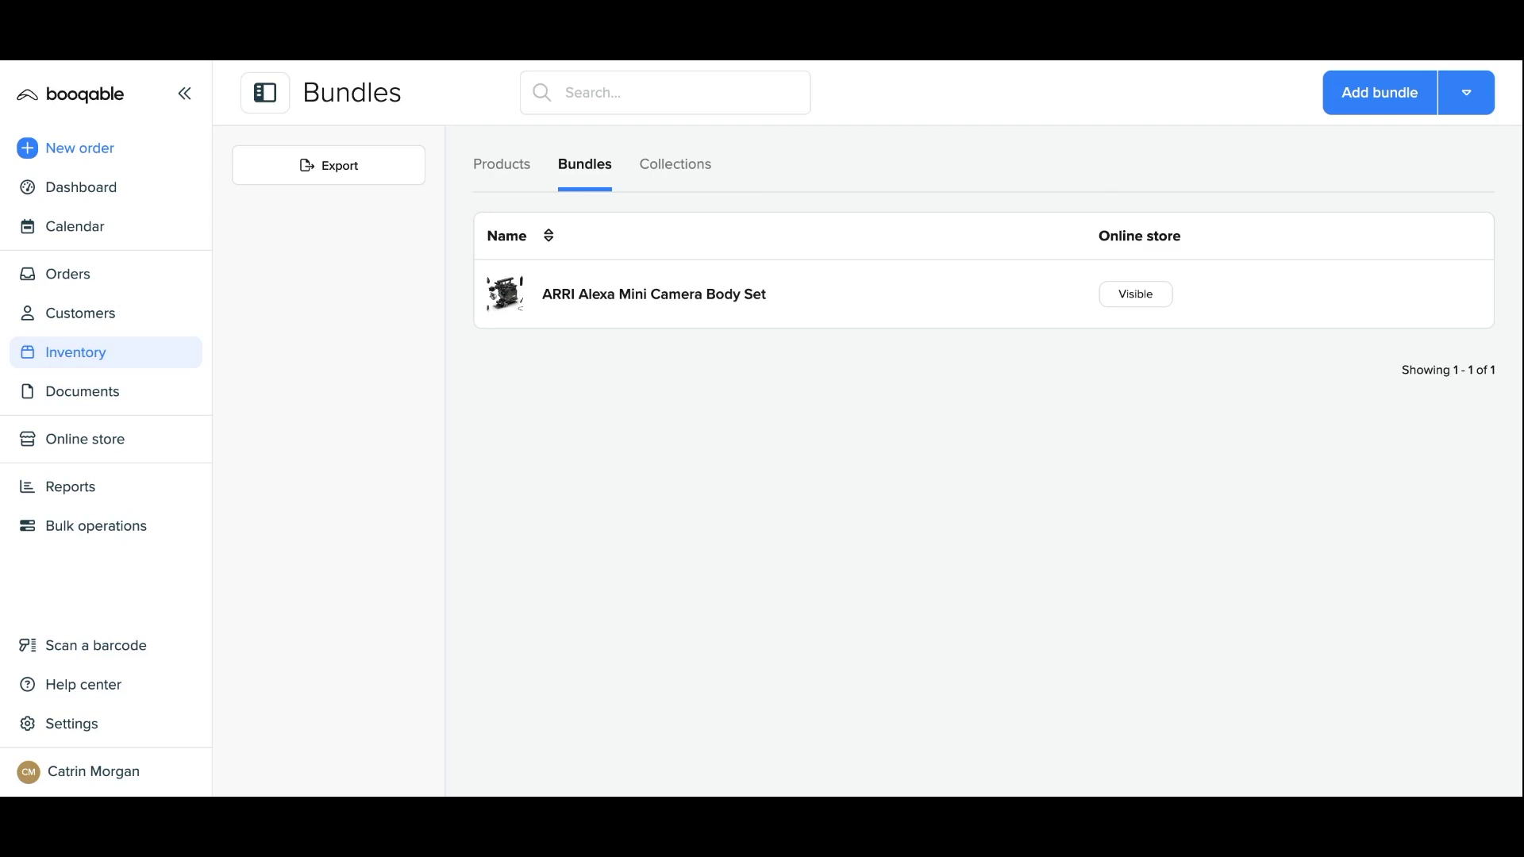
# - Open the ARRI Alexa Mini Camera Body Set bundle from the Bundles list
pyautogui.click(783, 322)
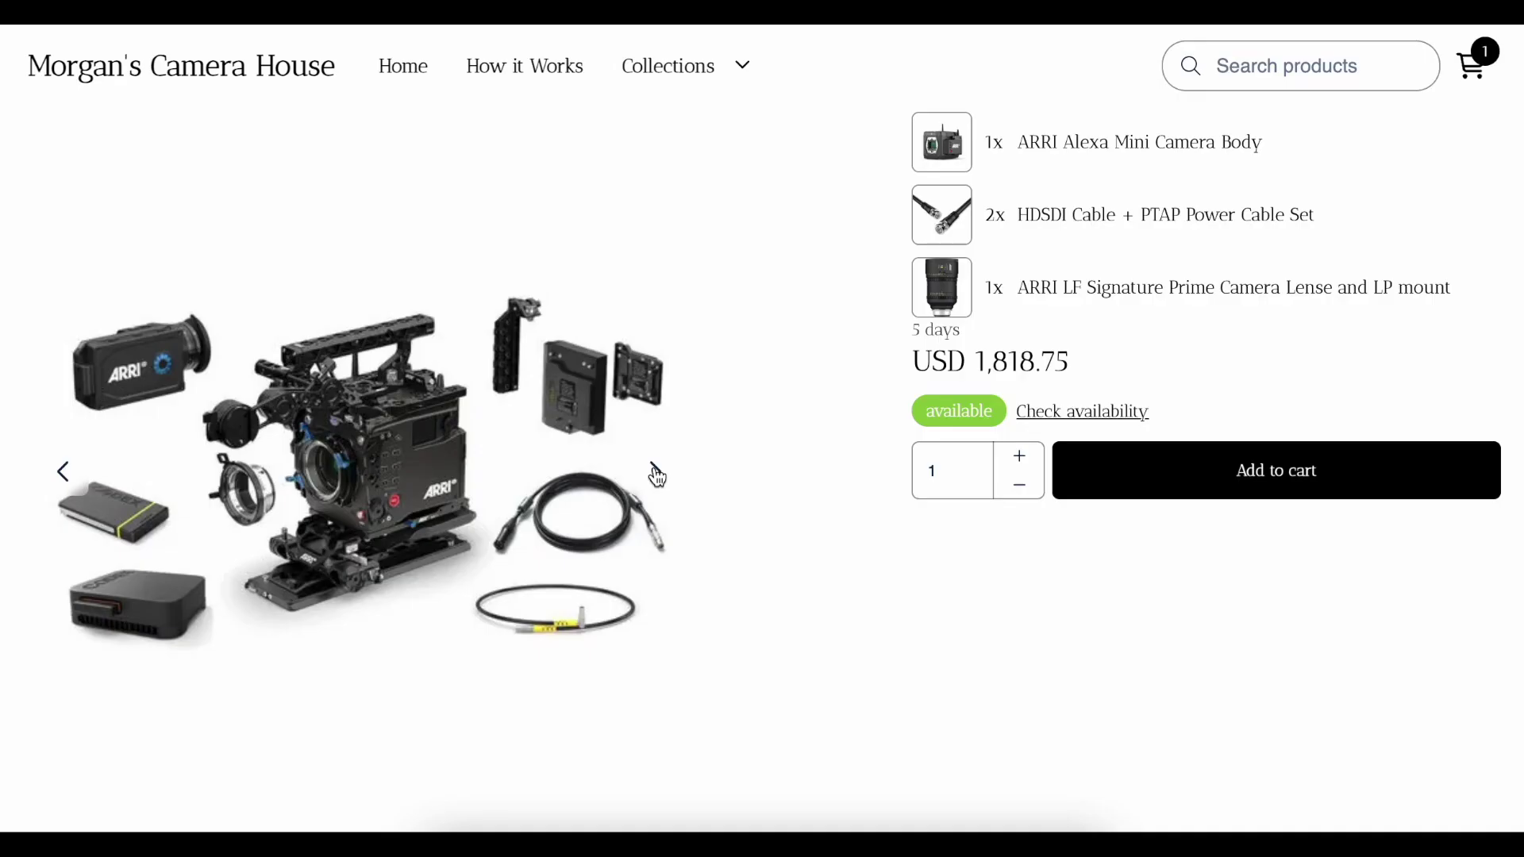
# - Step through the bundle's store photos: the camera body, the cable, then the Signature Prime lens
pyautogui.click(655, 474)
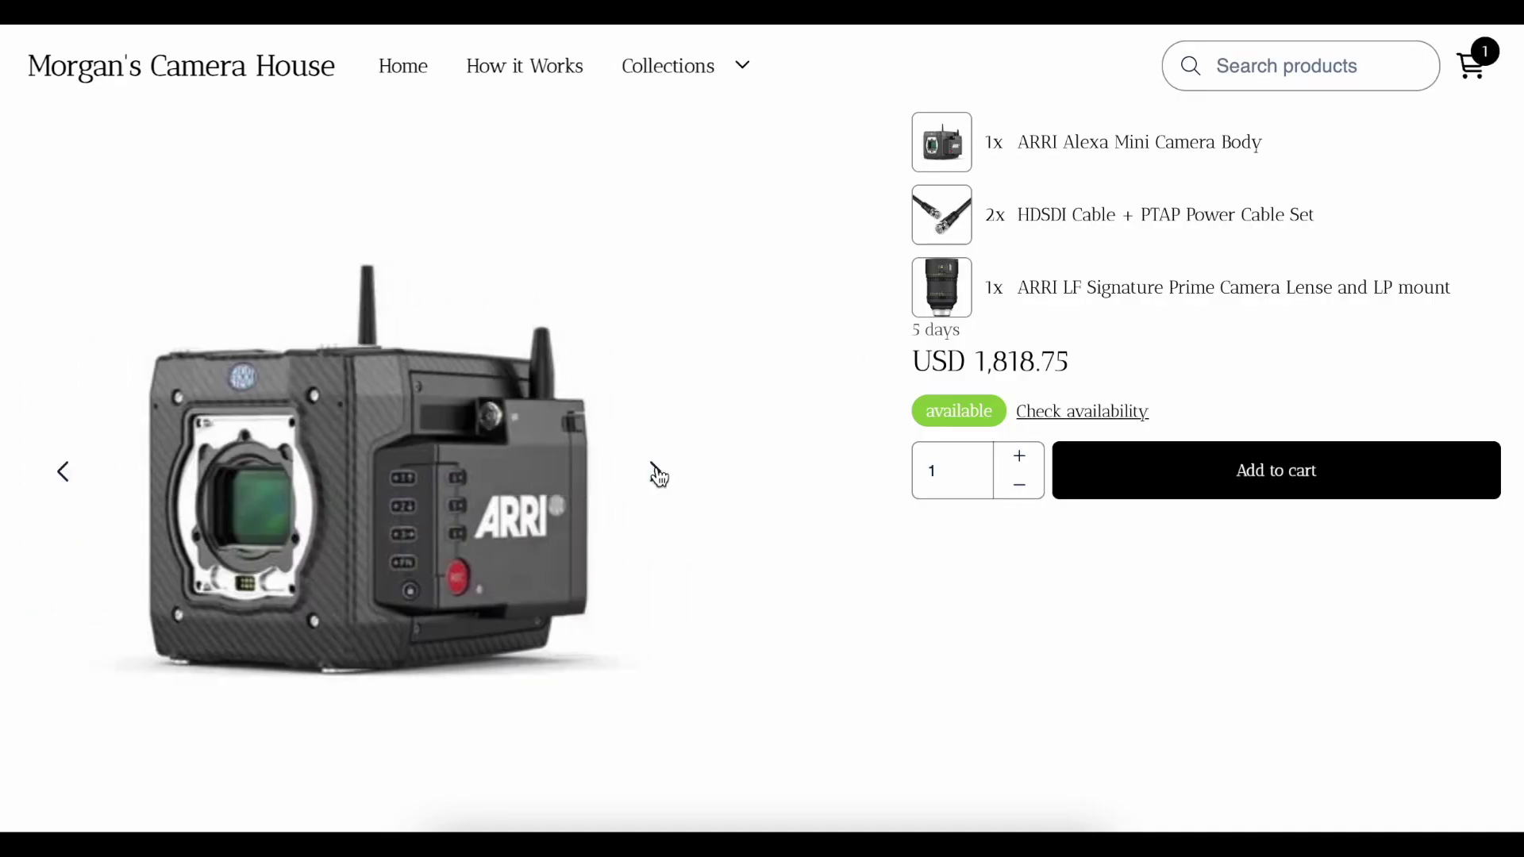
pyautogui.click(656, 474)
pyautogui.click(656, 474)
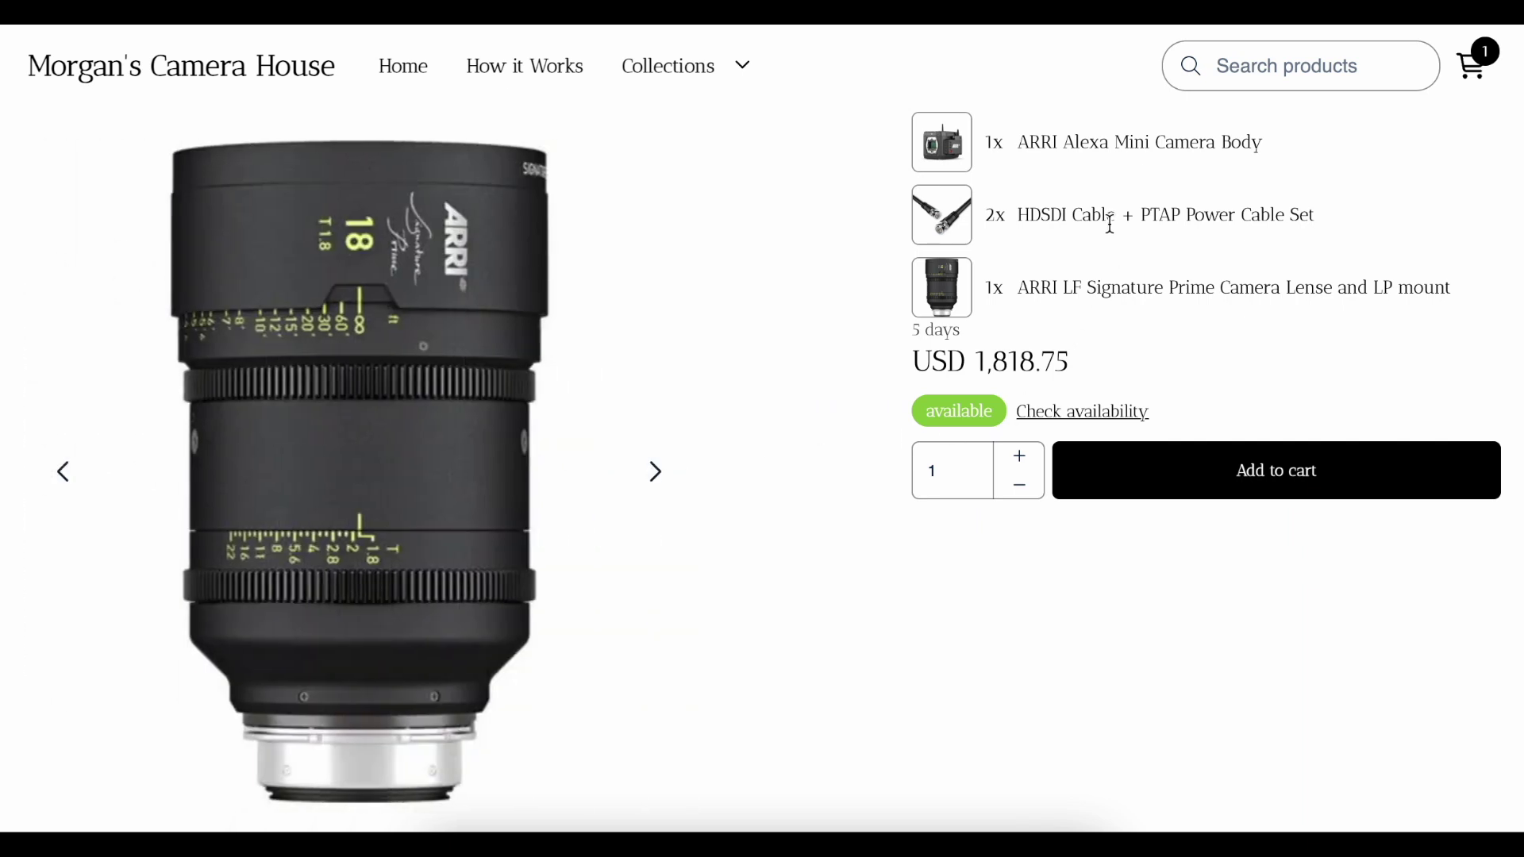
pyautogui.scroll(-1, 1111, 224)
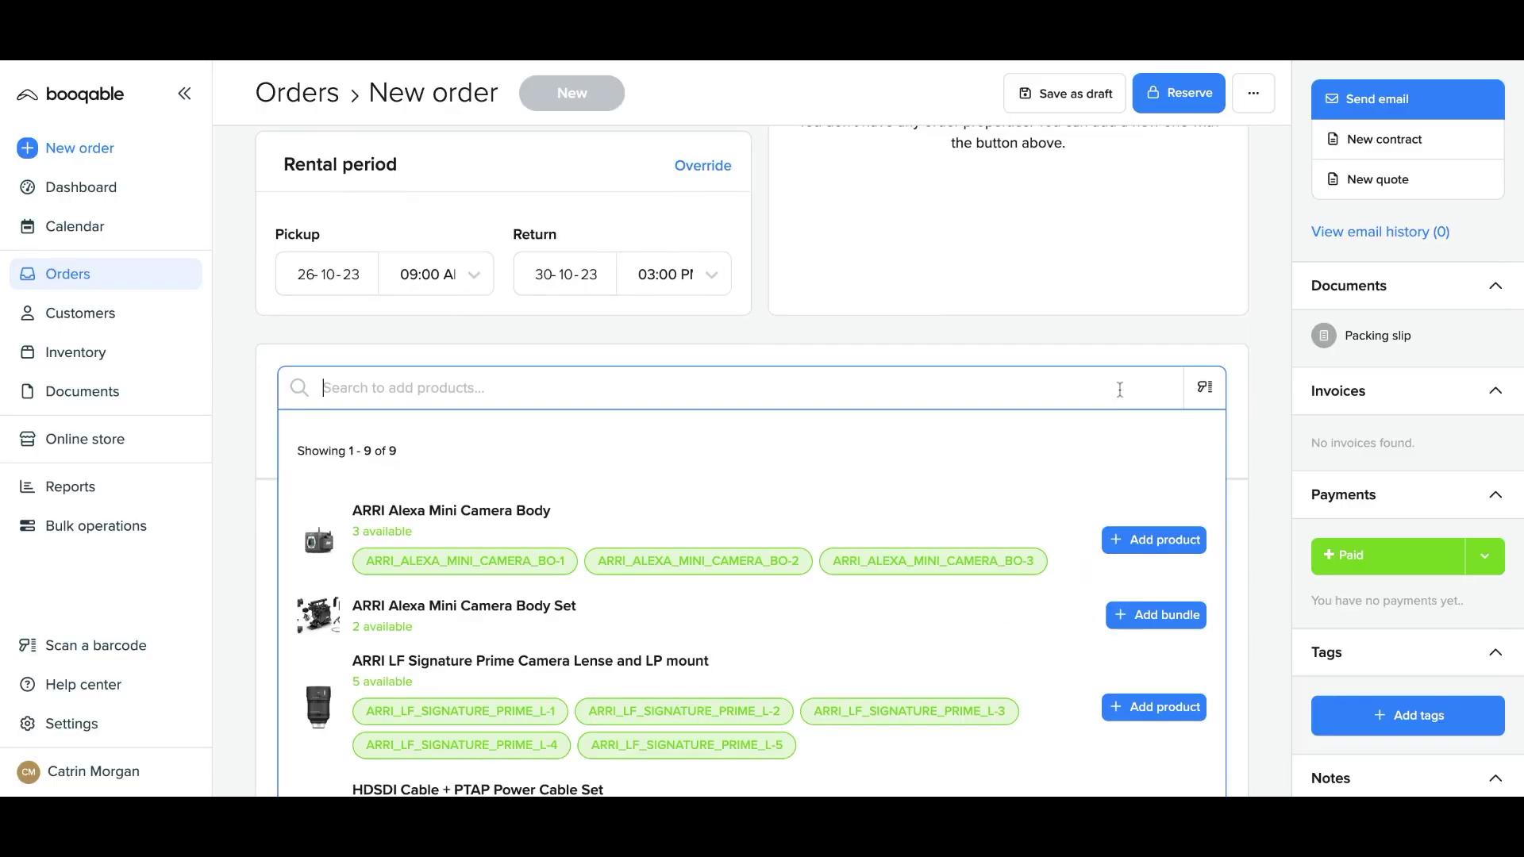
# - Add the camera body set bundle to the order with the Sandisk CFast 2.0 Card - 64GB variation
pyautogui.click(1160, 624)
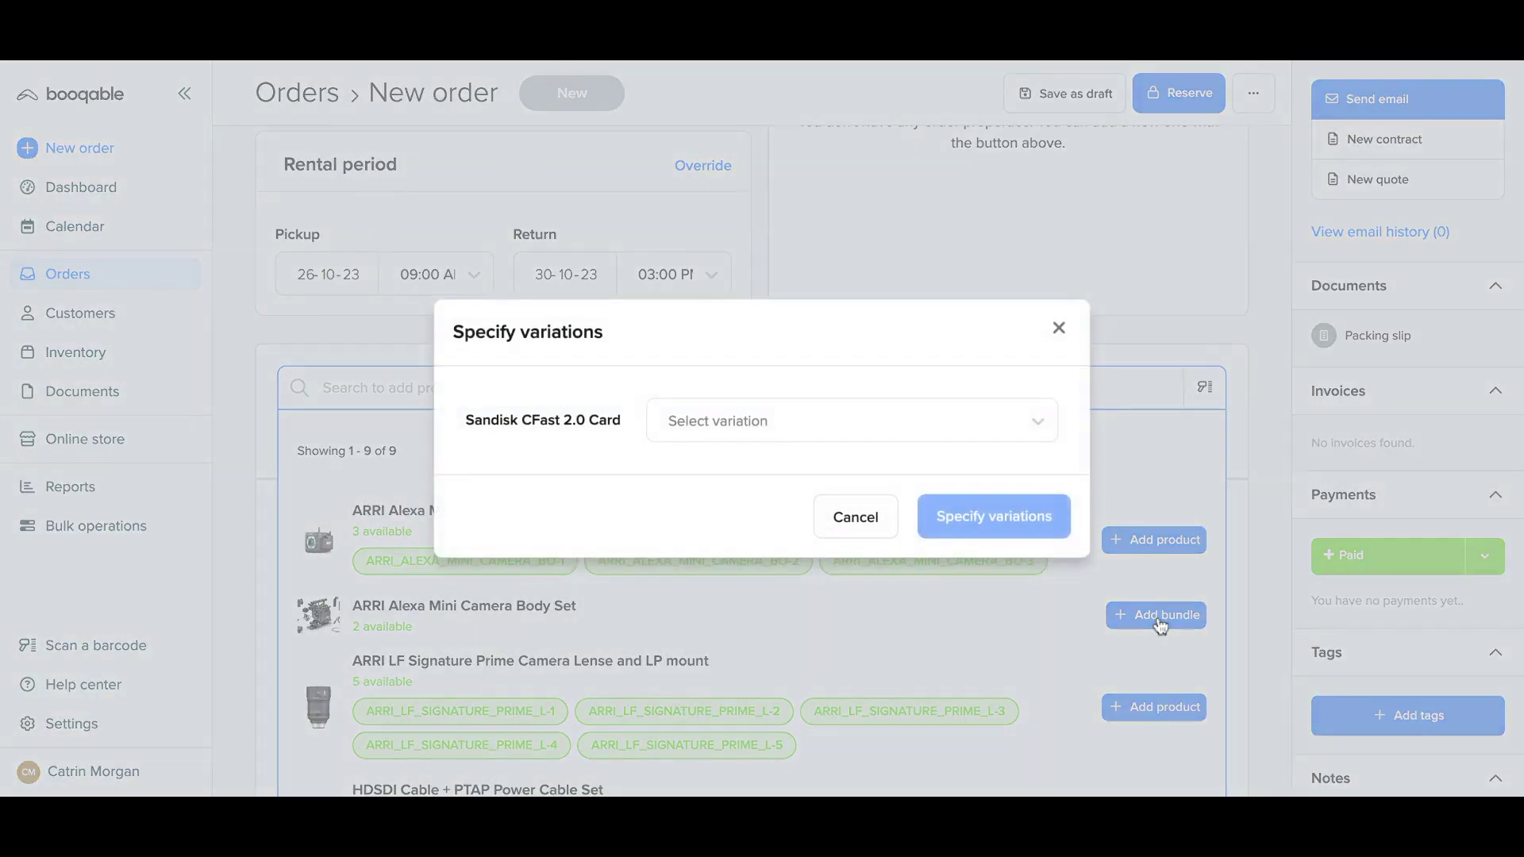
pyautogui.click(956, 431)
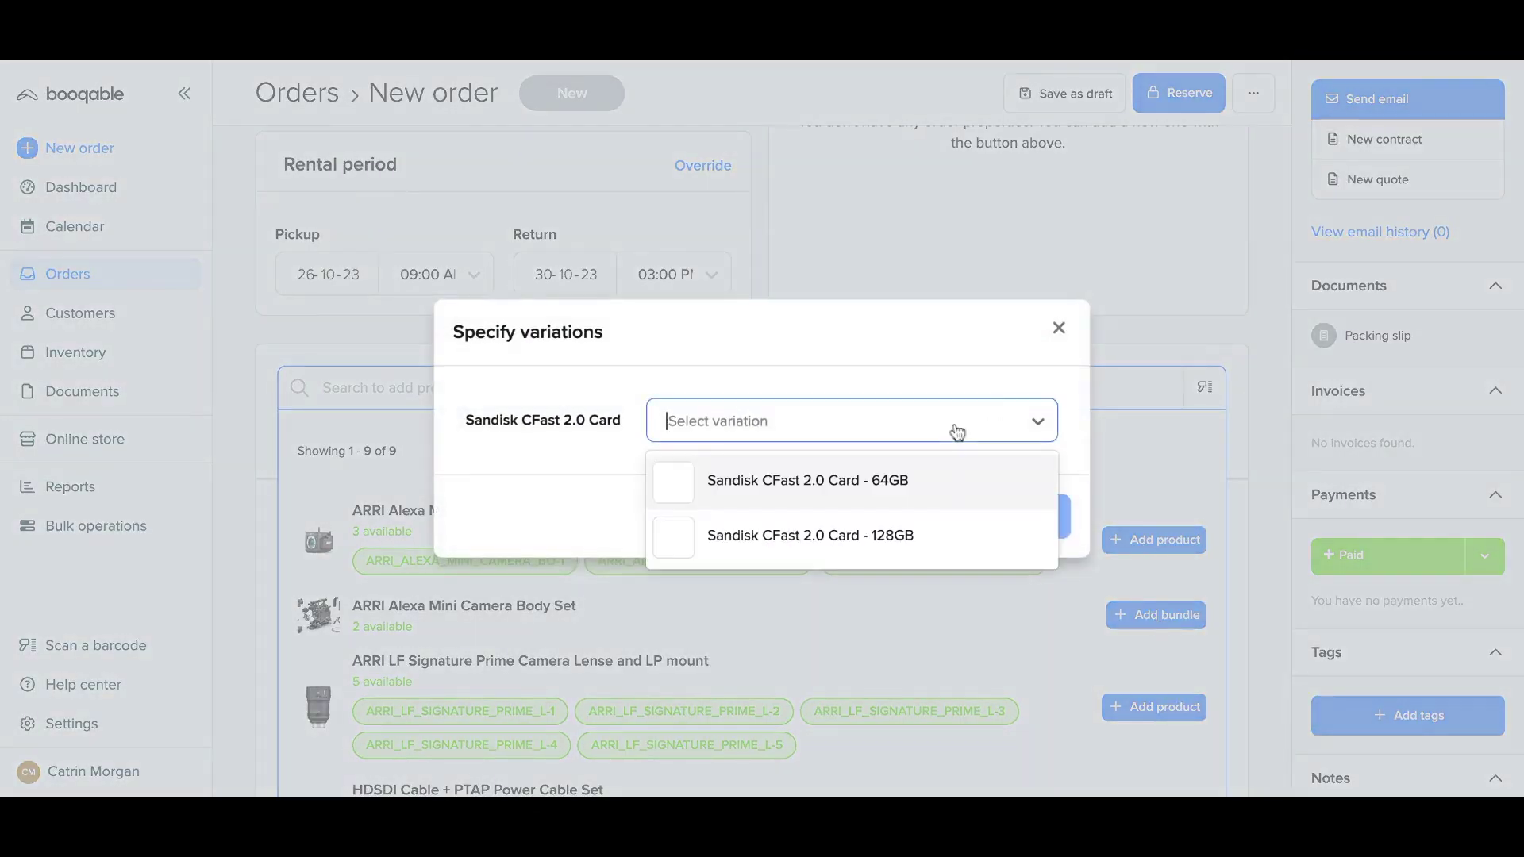
pyautogui.click(902, 486)
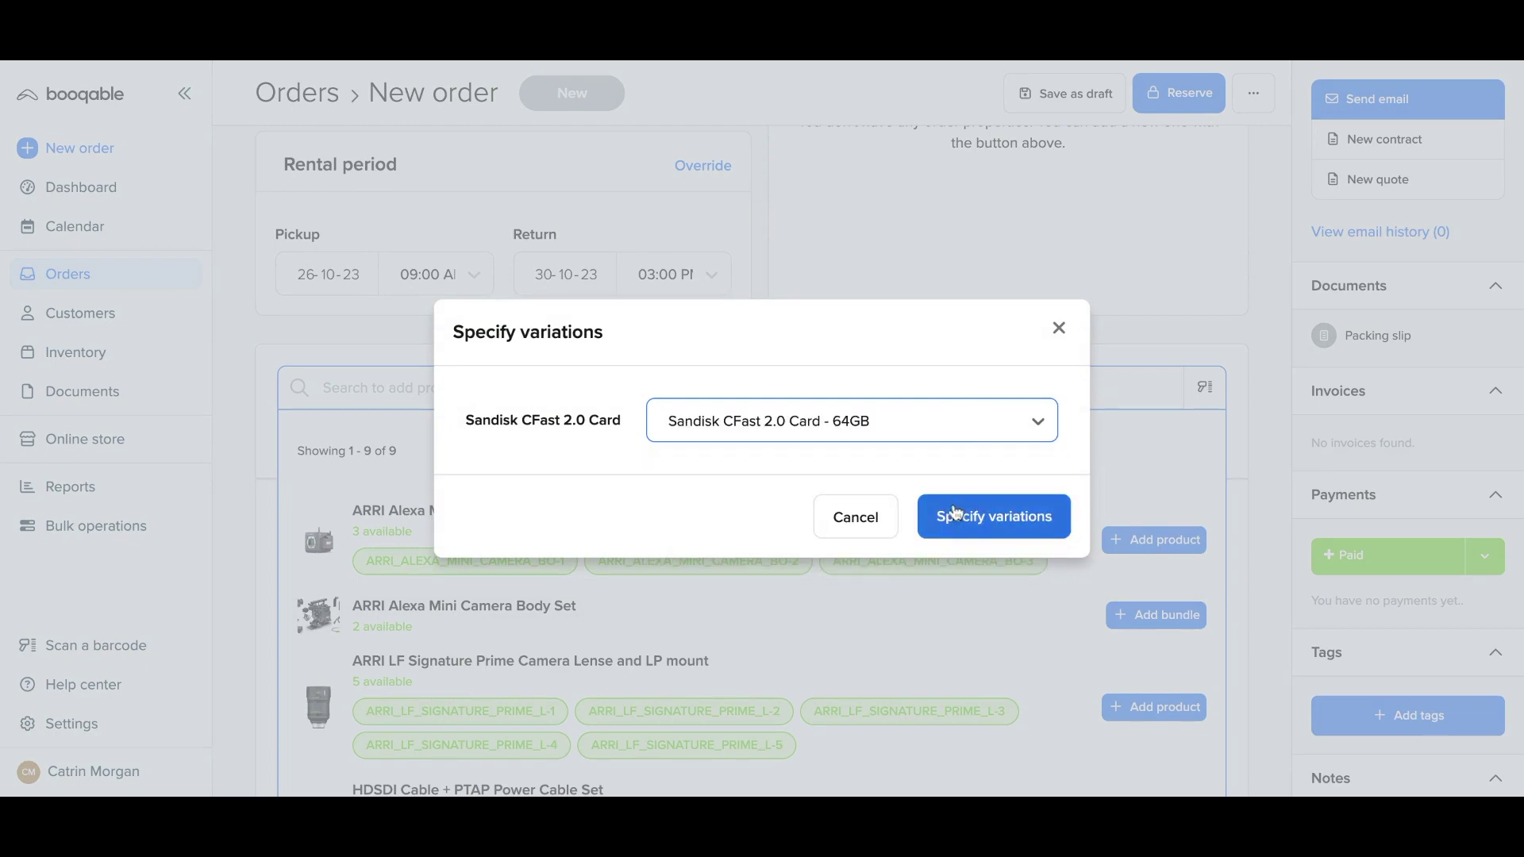
pyautogui.click(968, 526)
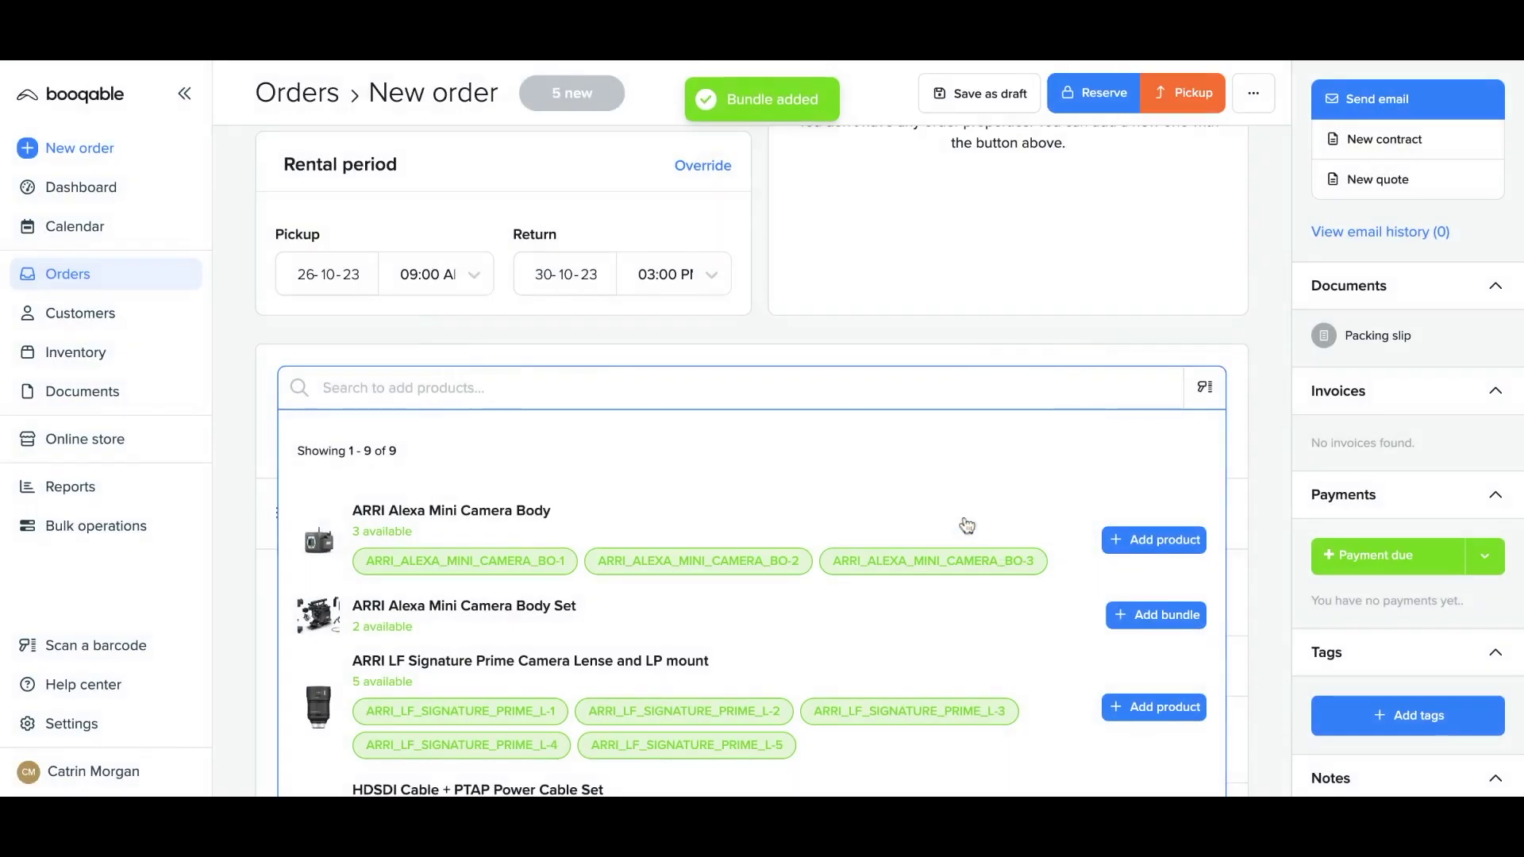
# - Close the search results and scroll through the order's product lines
pyautogui.click(1240, 429)
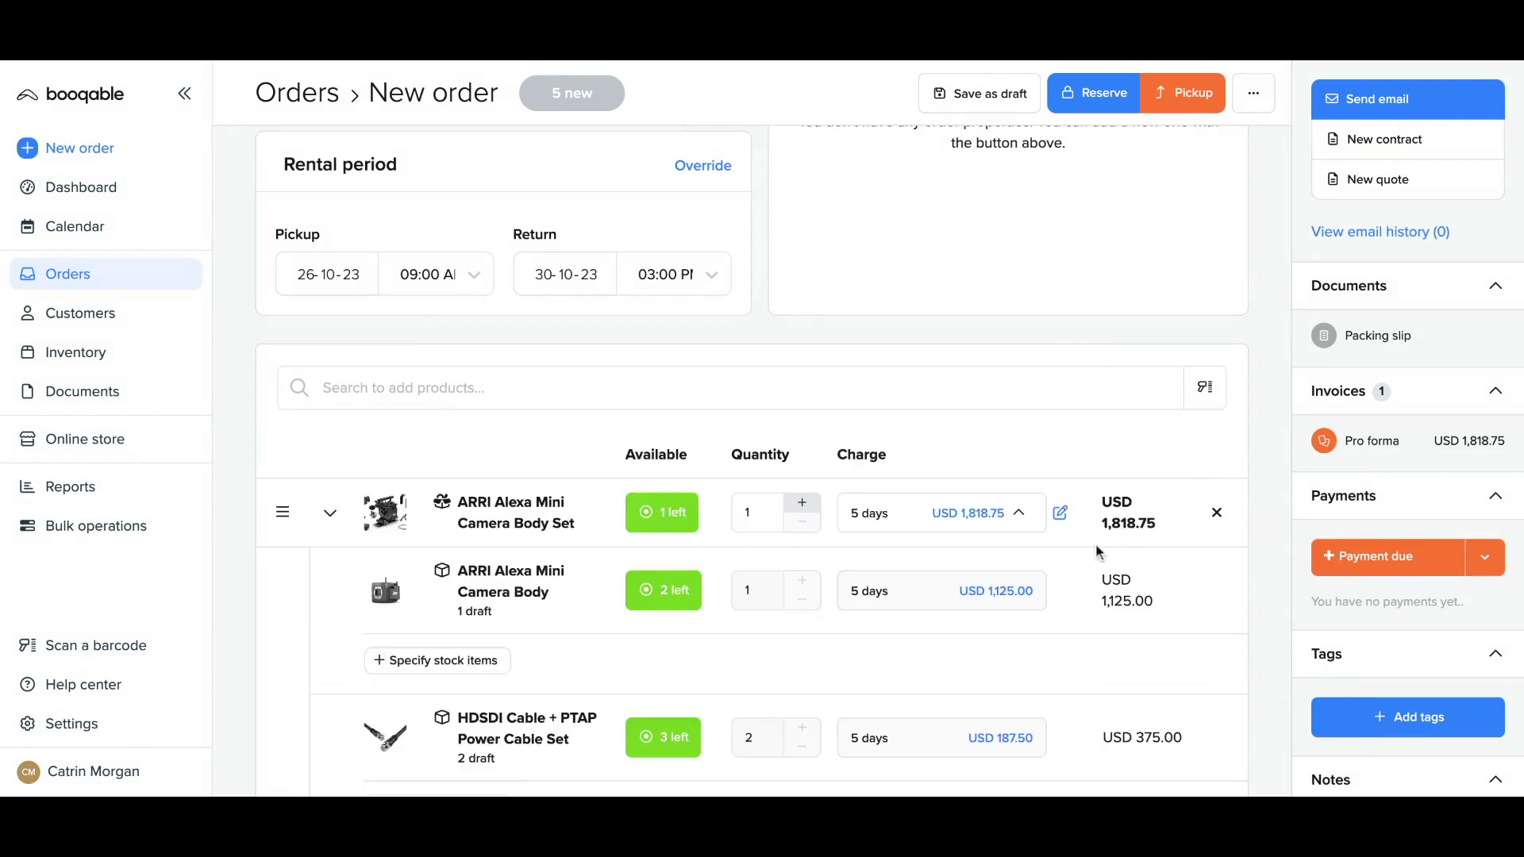
pyautogui.scroll(-2, 1098, 552)
pyautogui.scroll(-2, 1098, 552)
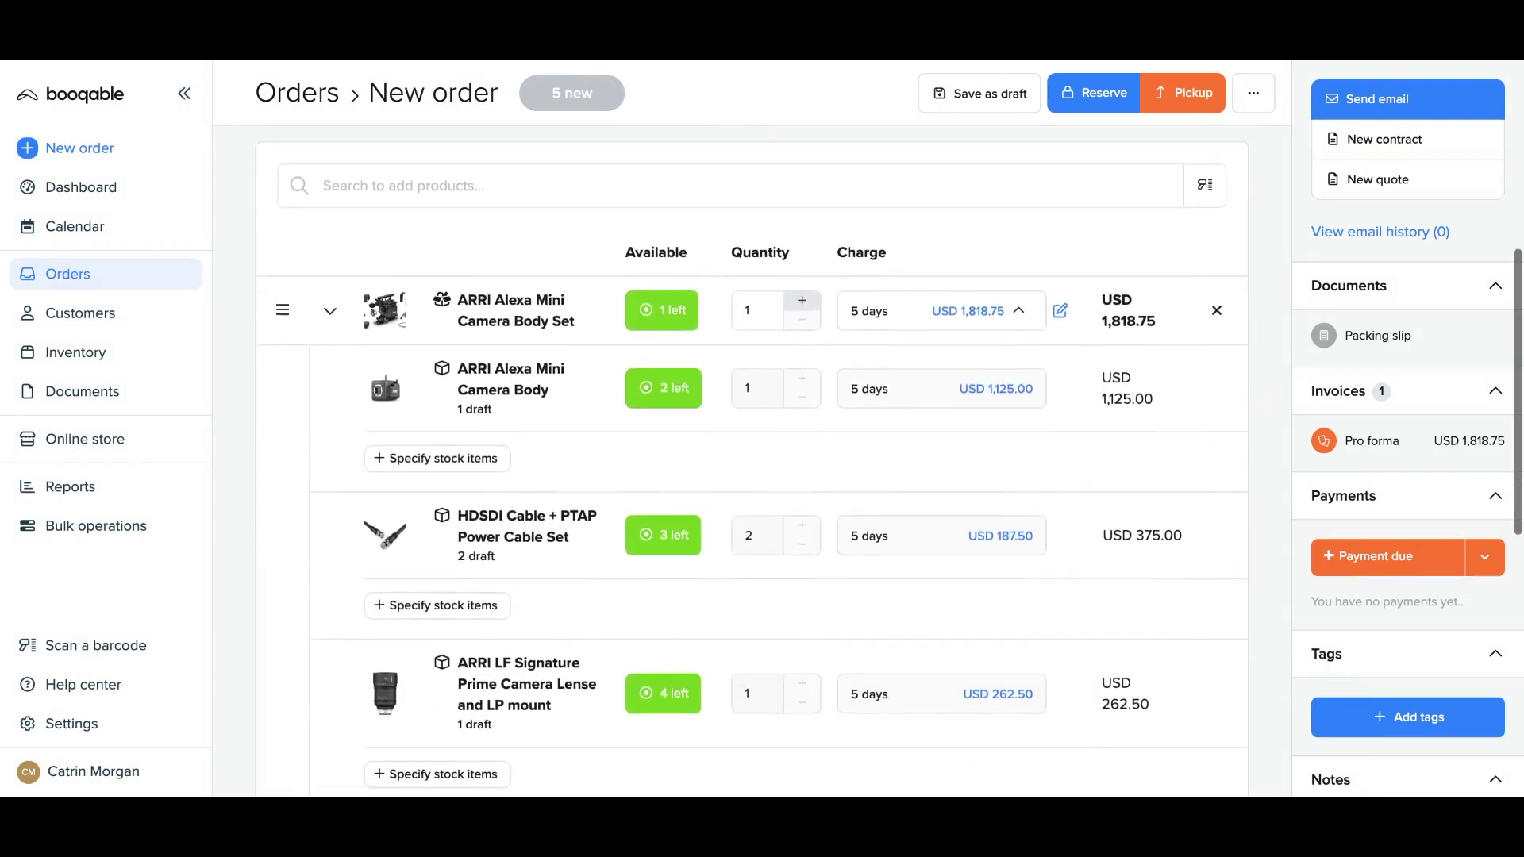
pyautogui.scroll(-2, 1098, 552)
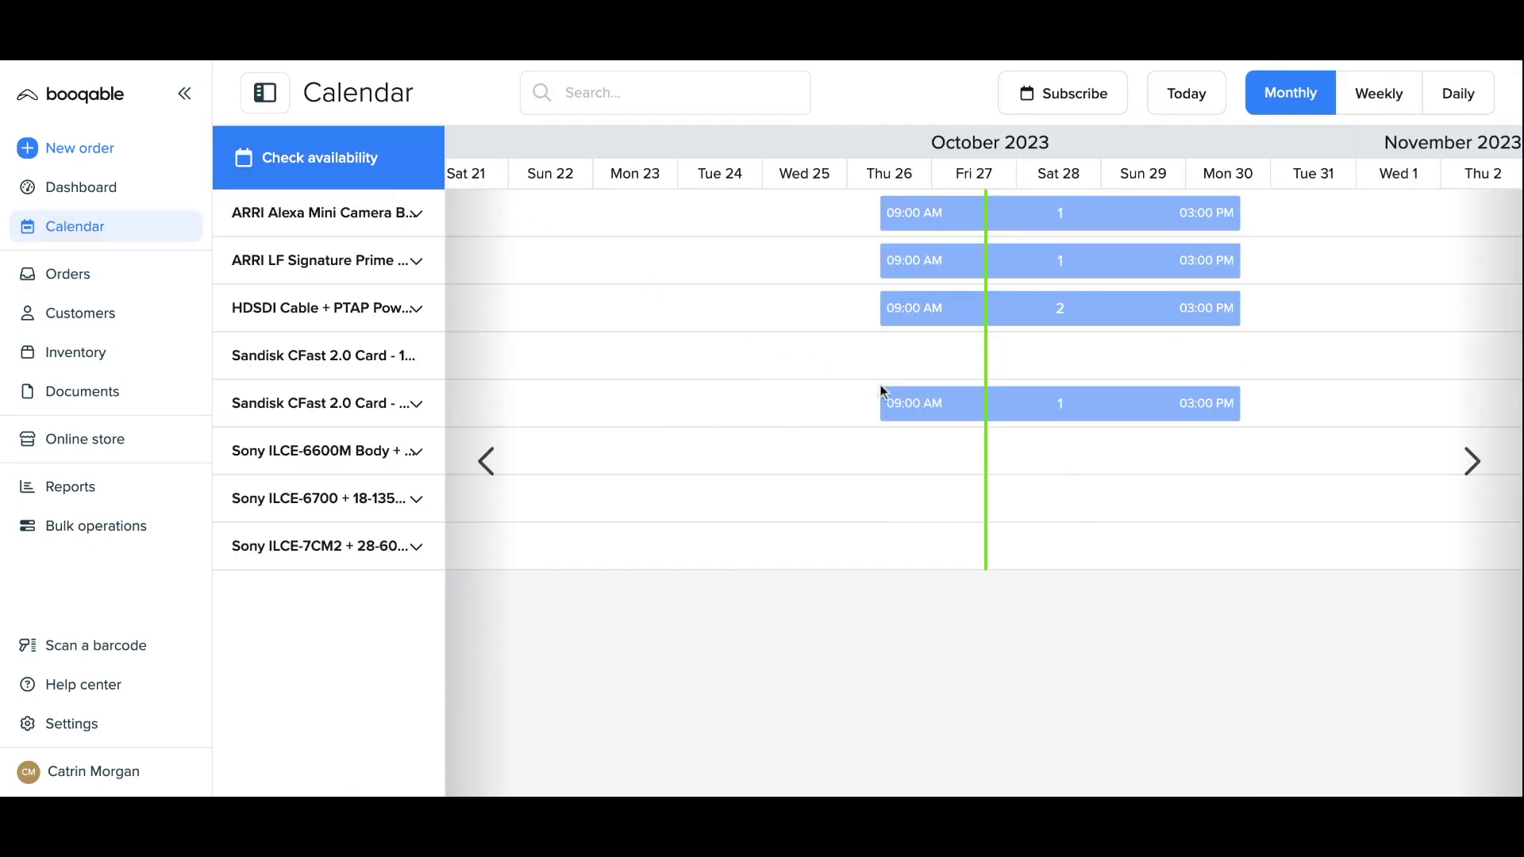
# - Preview Order #15's reservation bars for the bundle items on the calendar
pyautogui.moveTo(886, 397)
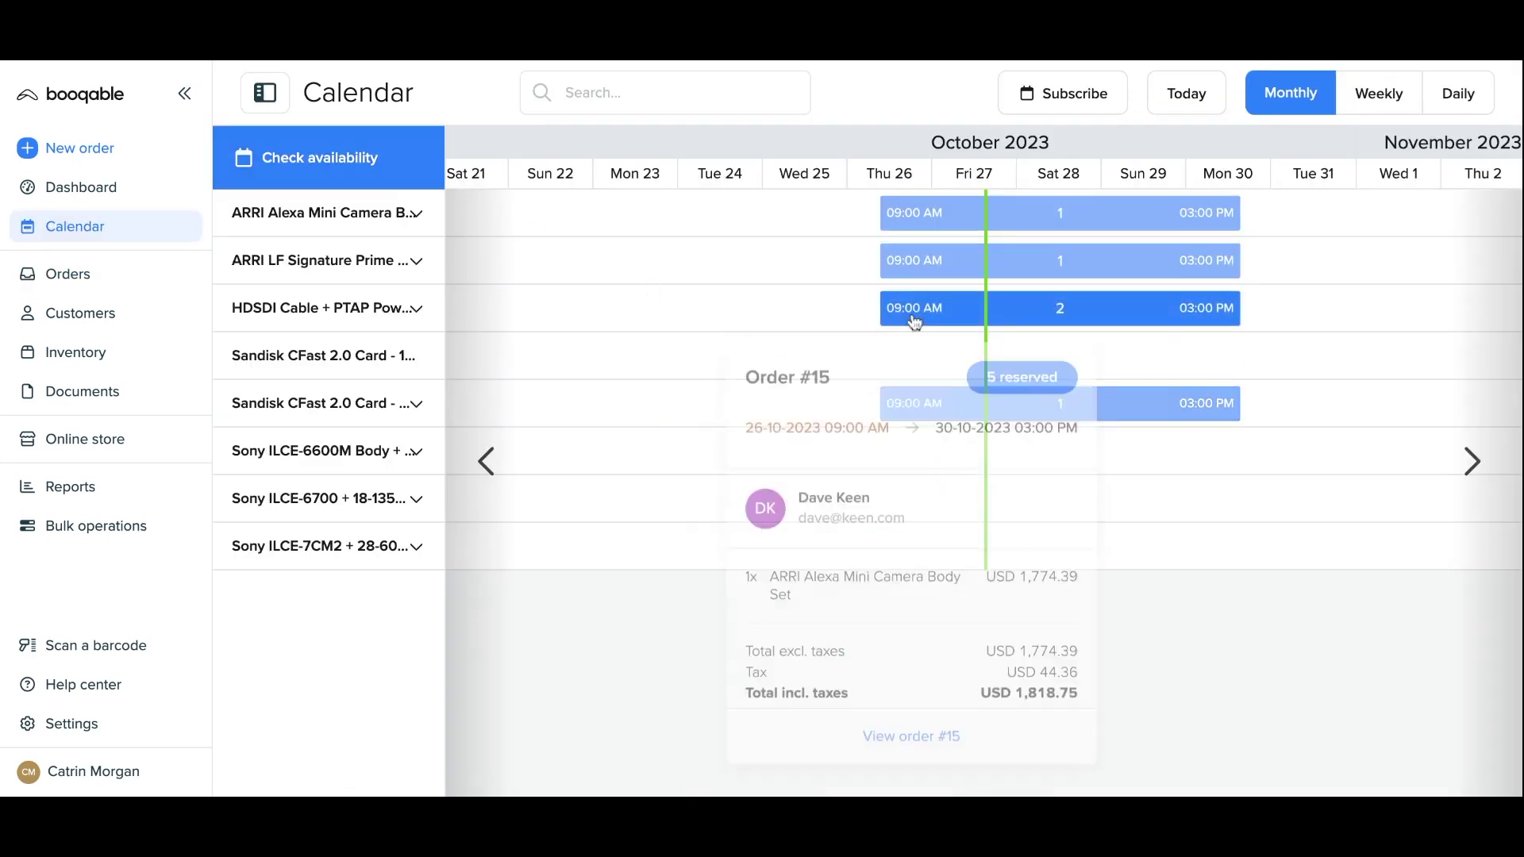
pyautogui.moveTo(915, 324)
pyautogui.moveTo(923, 262)
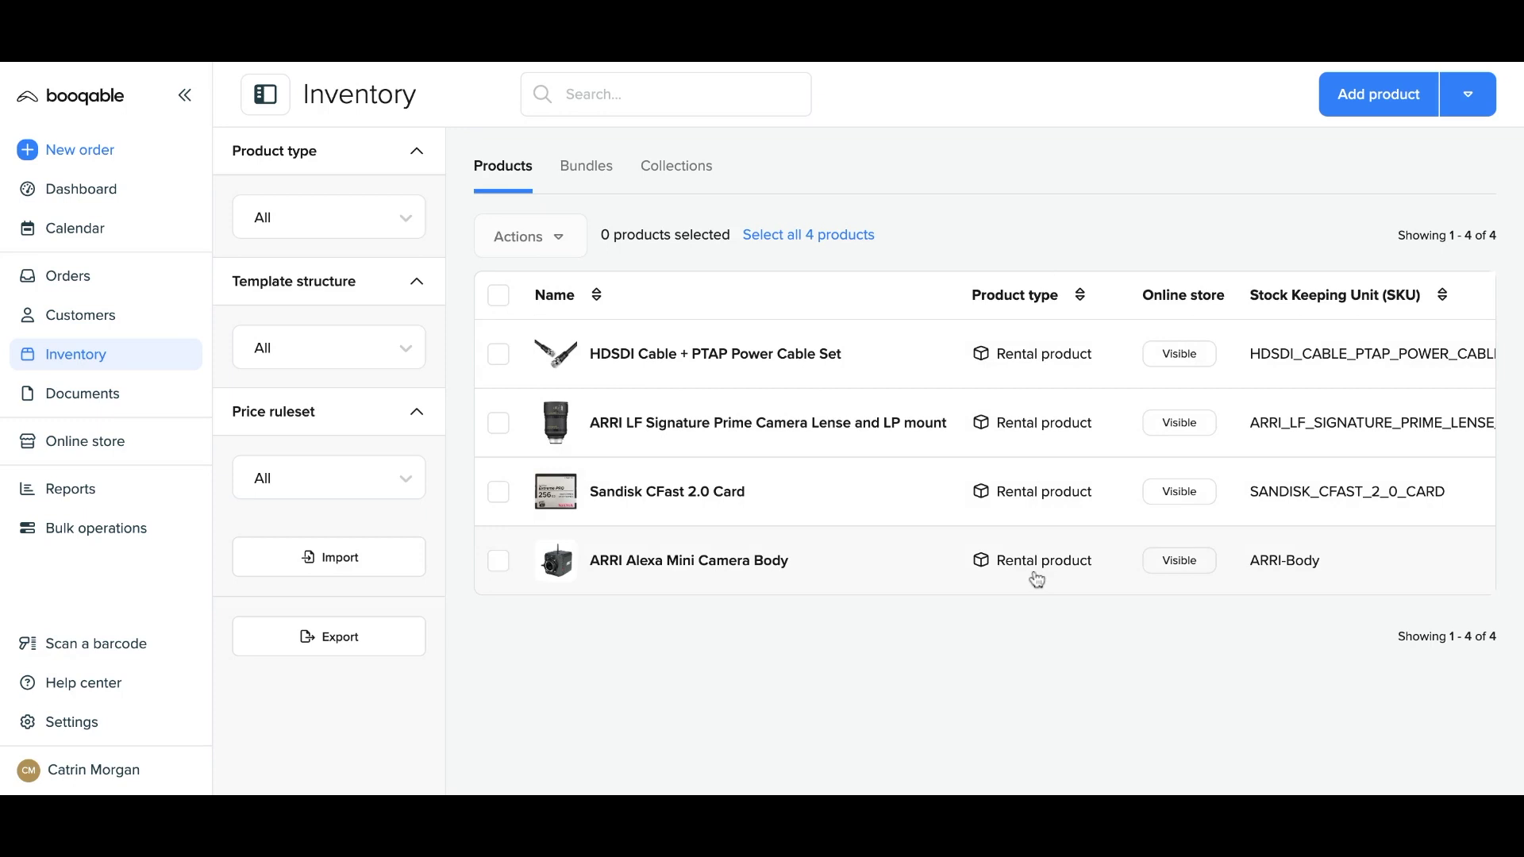
# - Create a bundle named 'ARRI Alexa Mini Camera Body Set', check its uploaded kit photos, and save it
pyautogui.click(603, 170)
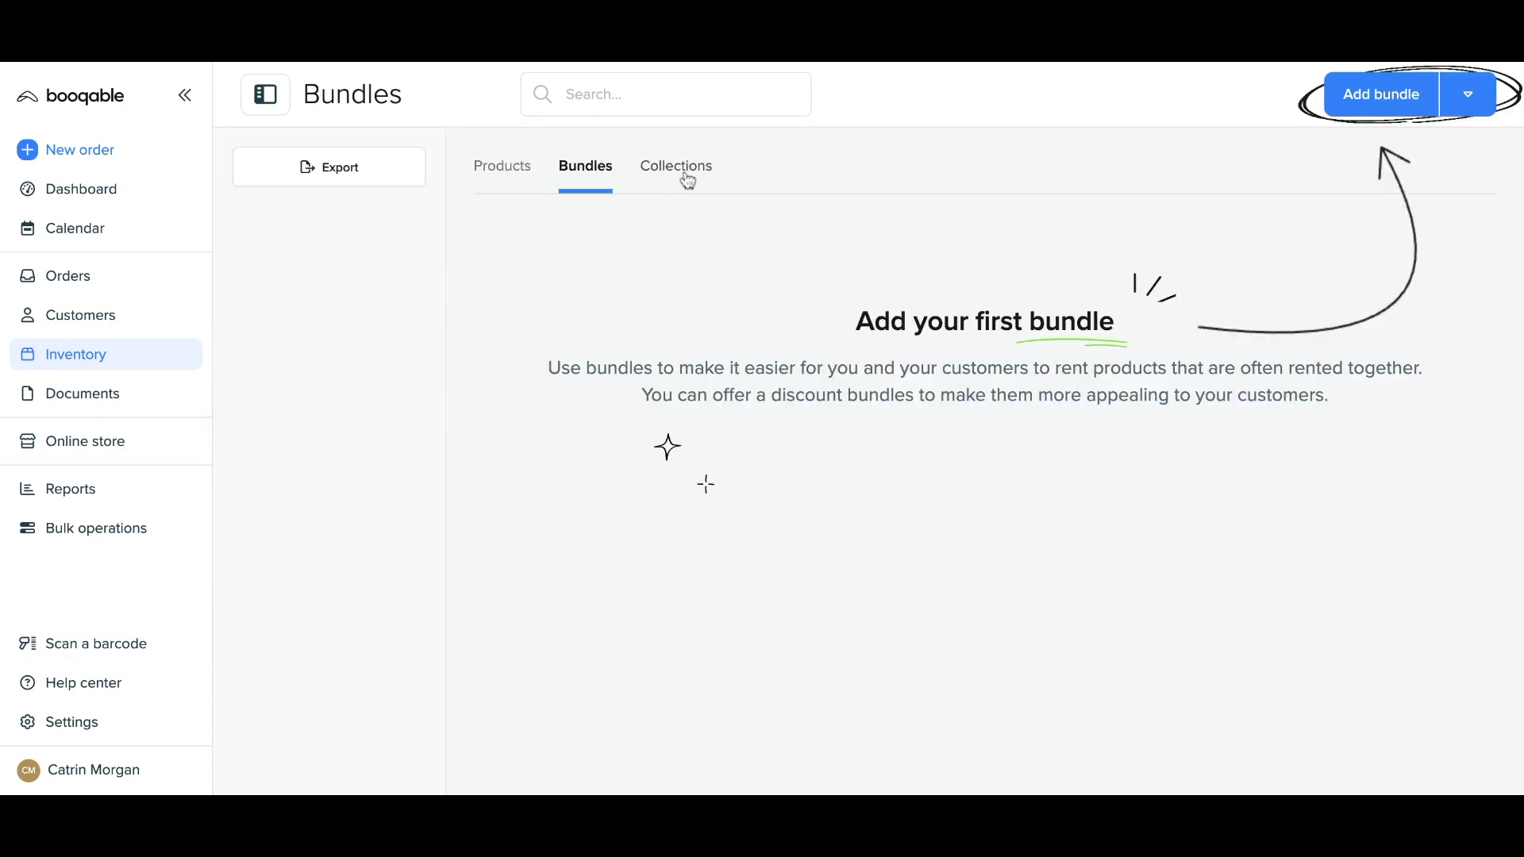
pyautogui.click(1385, 93)
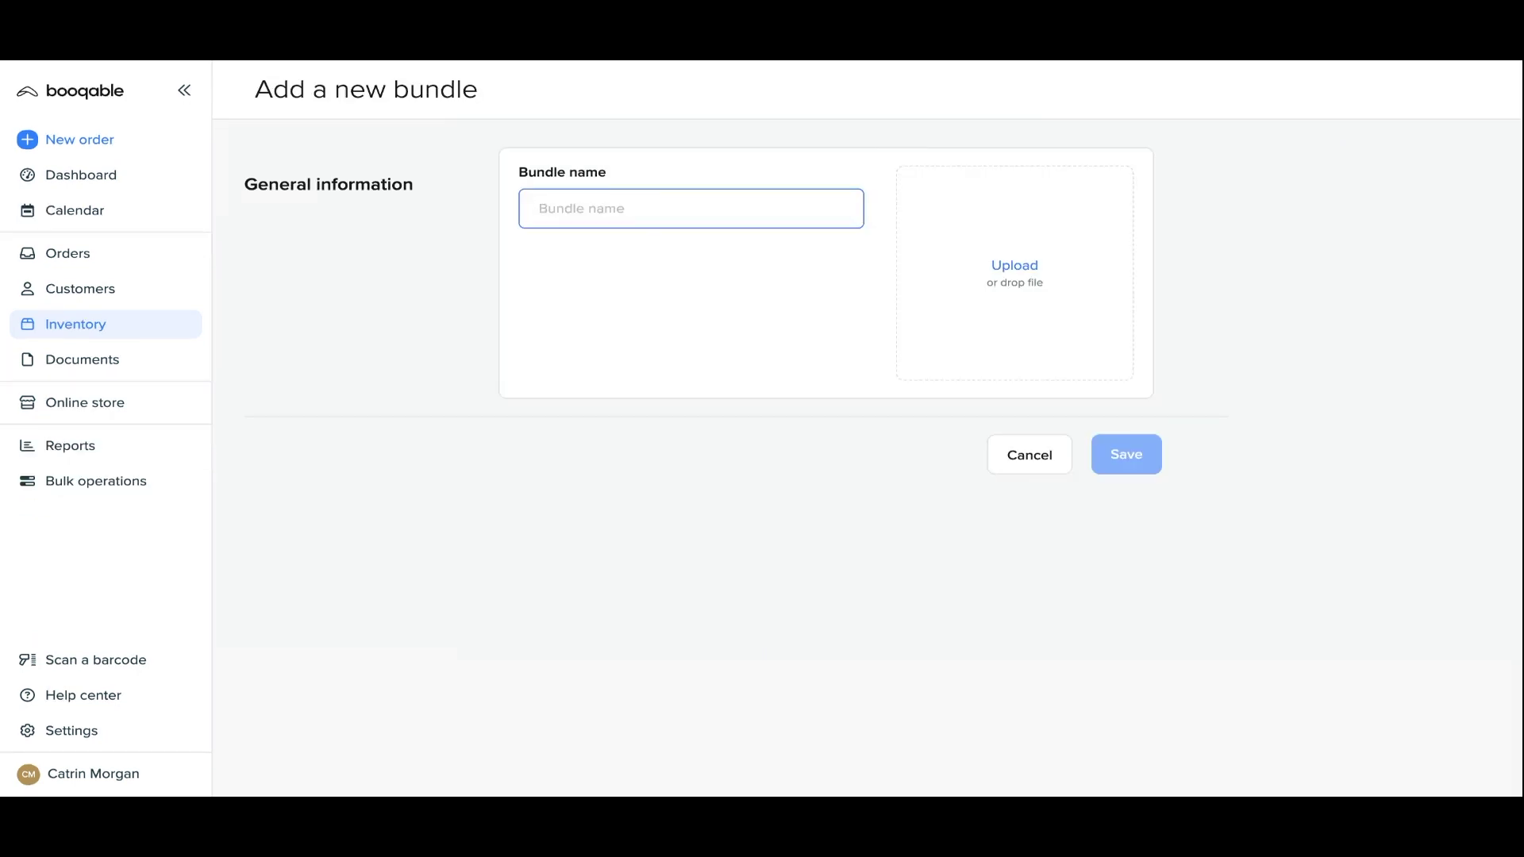
pyautogui.write('ARRI Alexa Mini Camera Body Set')
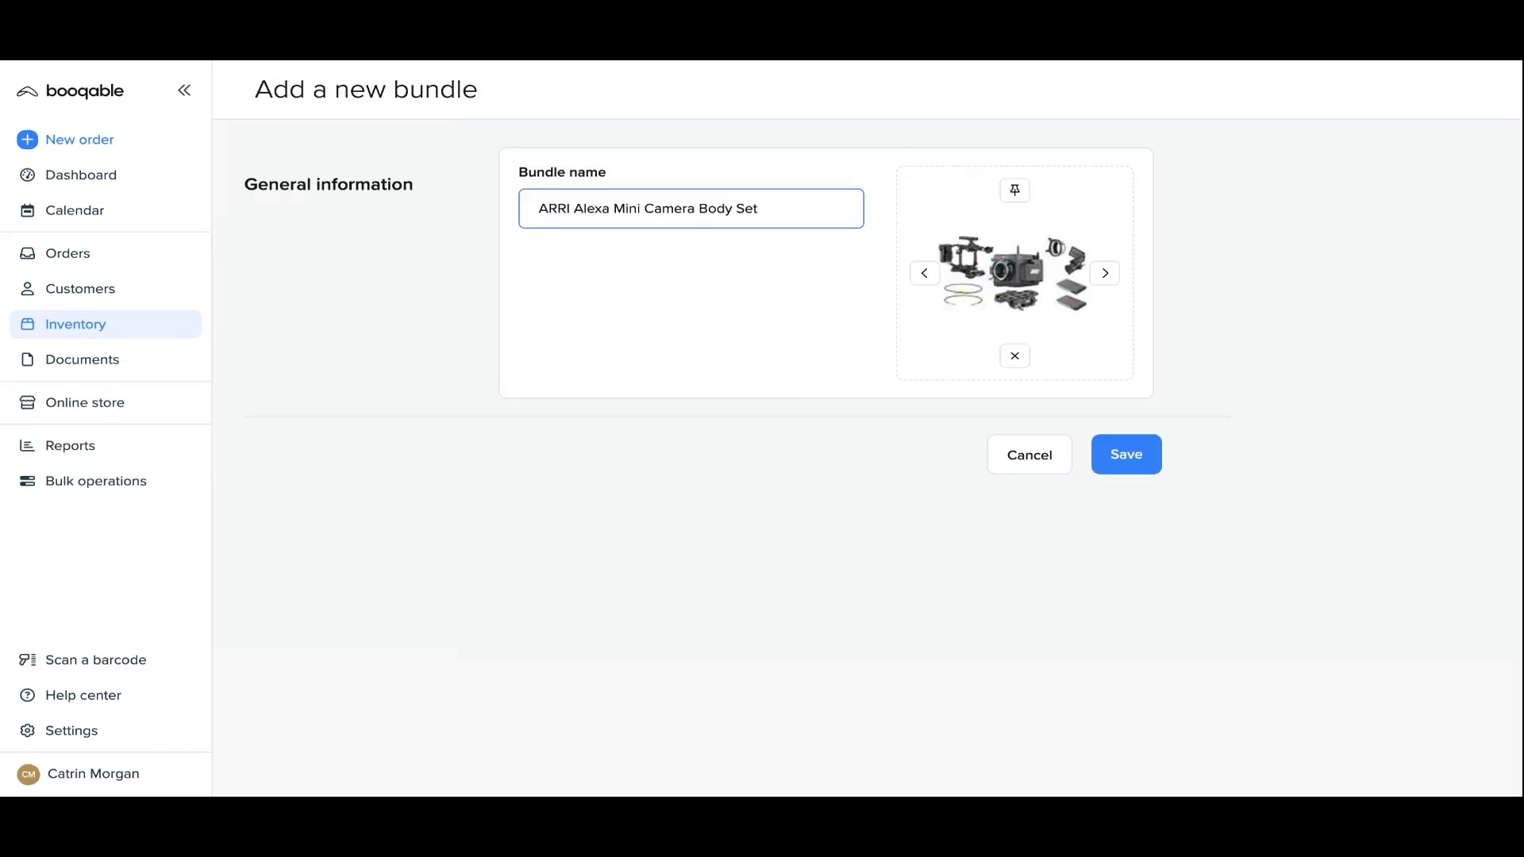
pyautogui.click(1111, 275)
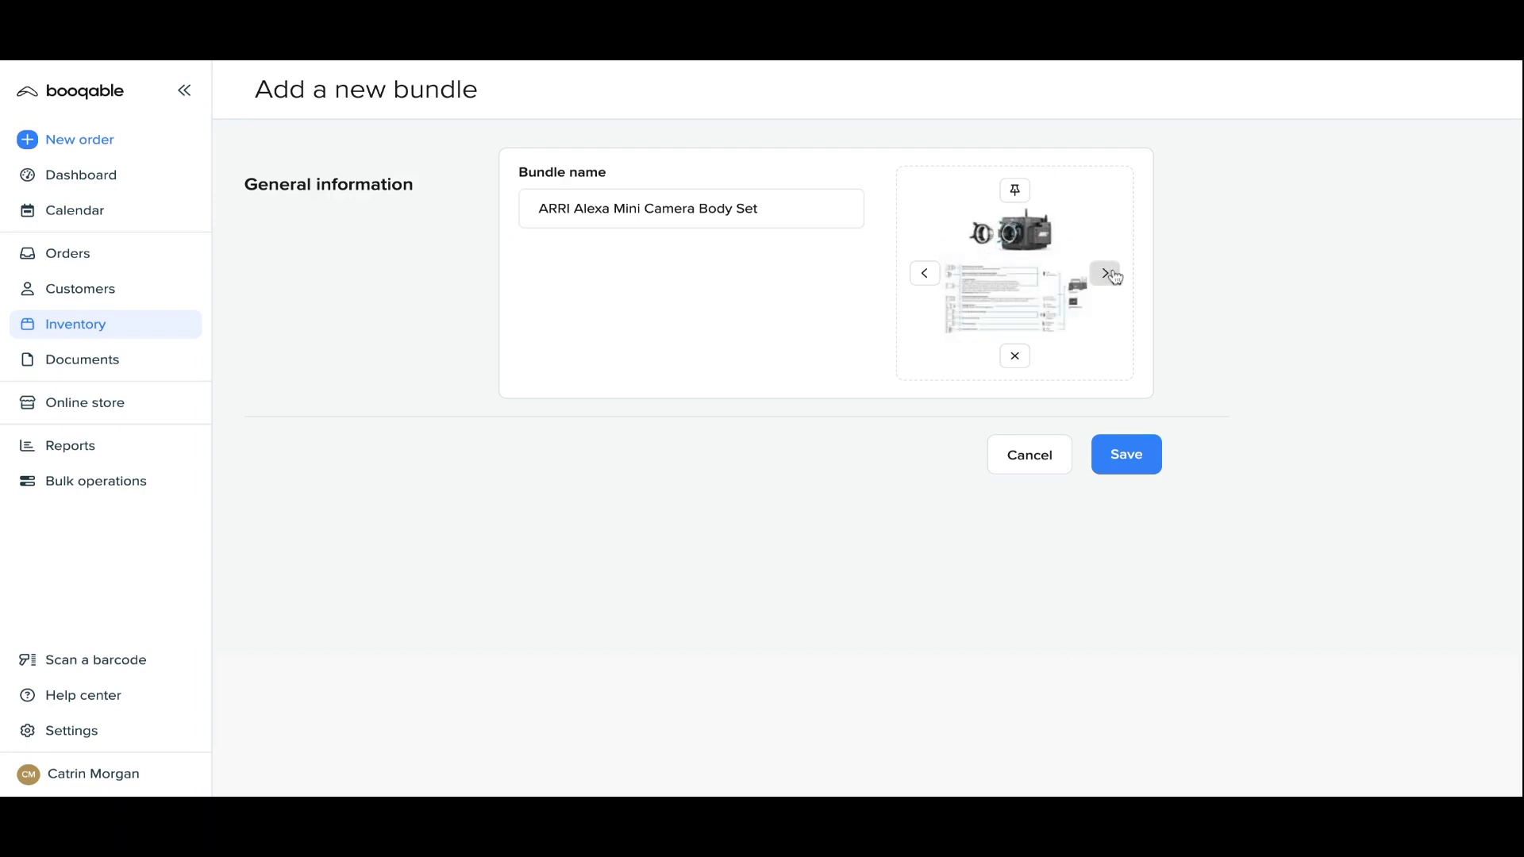
pyautogui.click(1116, 276)
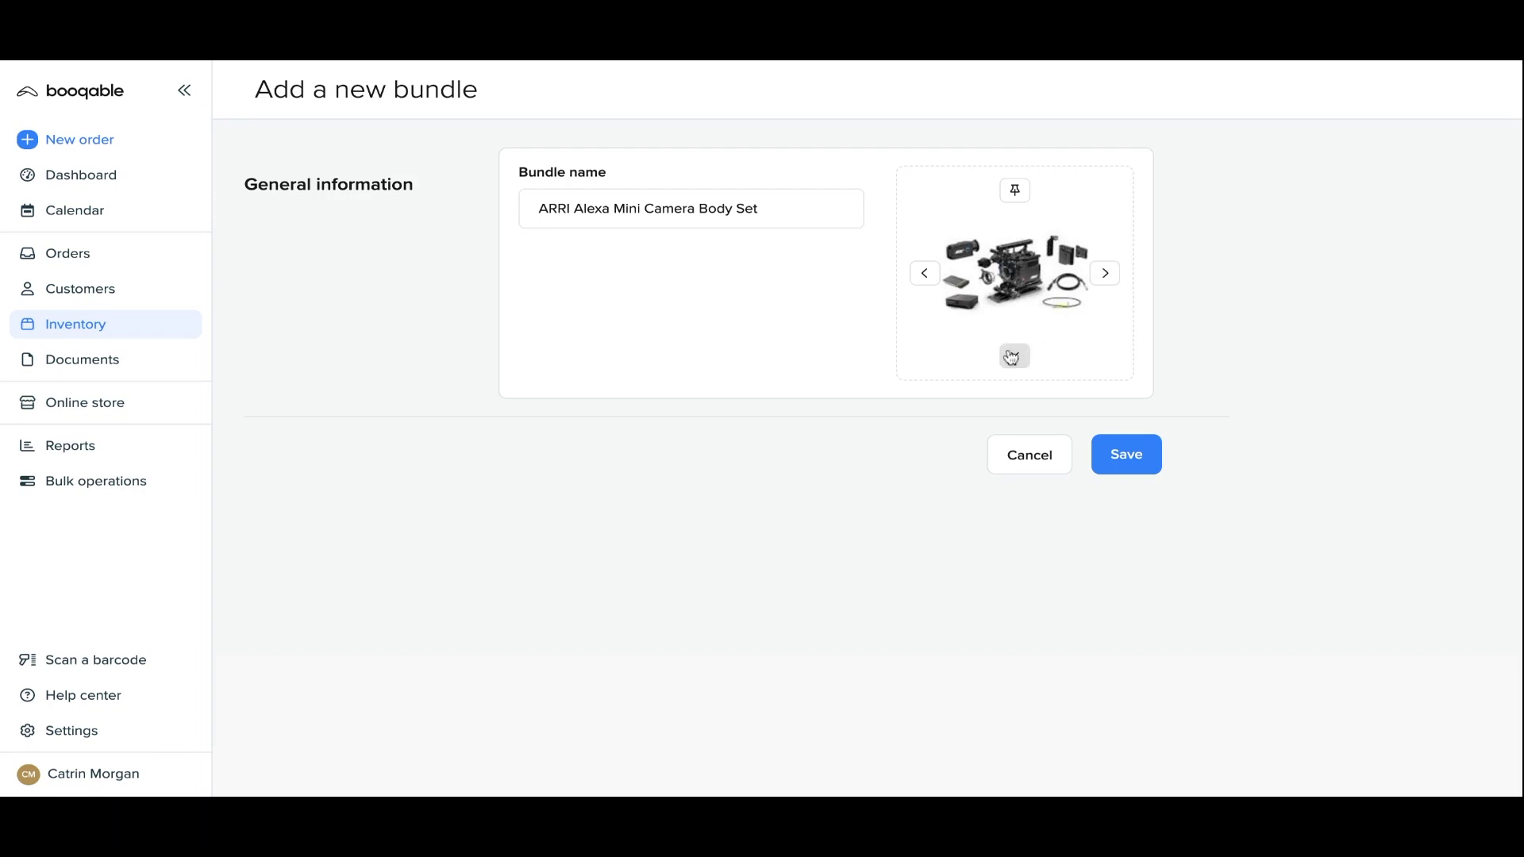
pyautogui.click(1133, 463)
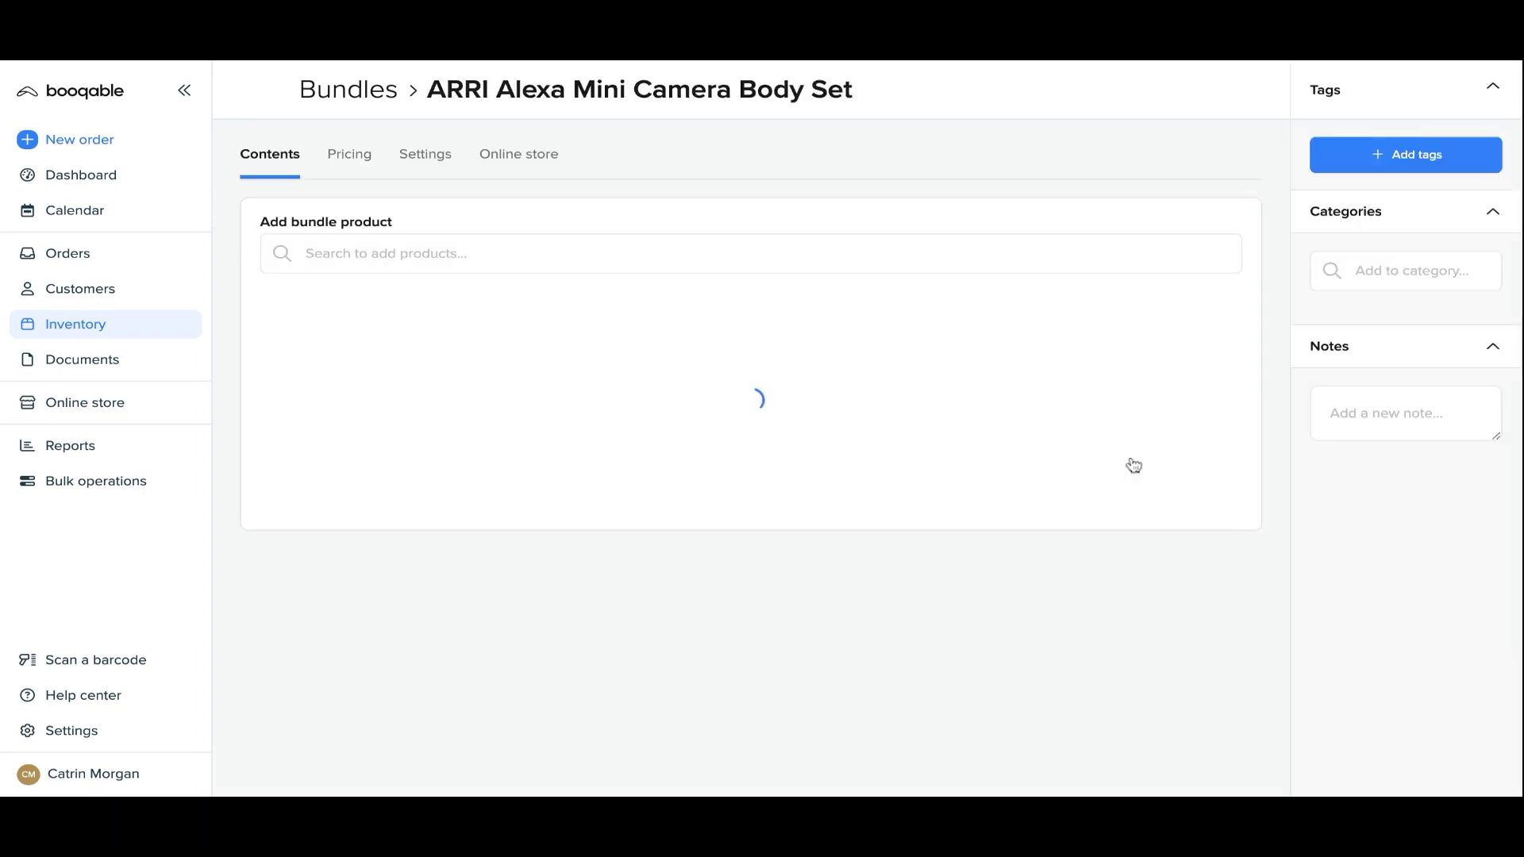
# - Add the Alexa Mini body, HDSDI cable set, LF Signature Prime lens and Sandisk CFast 2.0 card
pyautogui.click(940, 256)
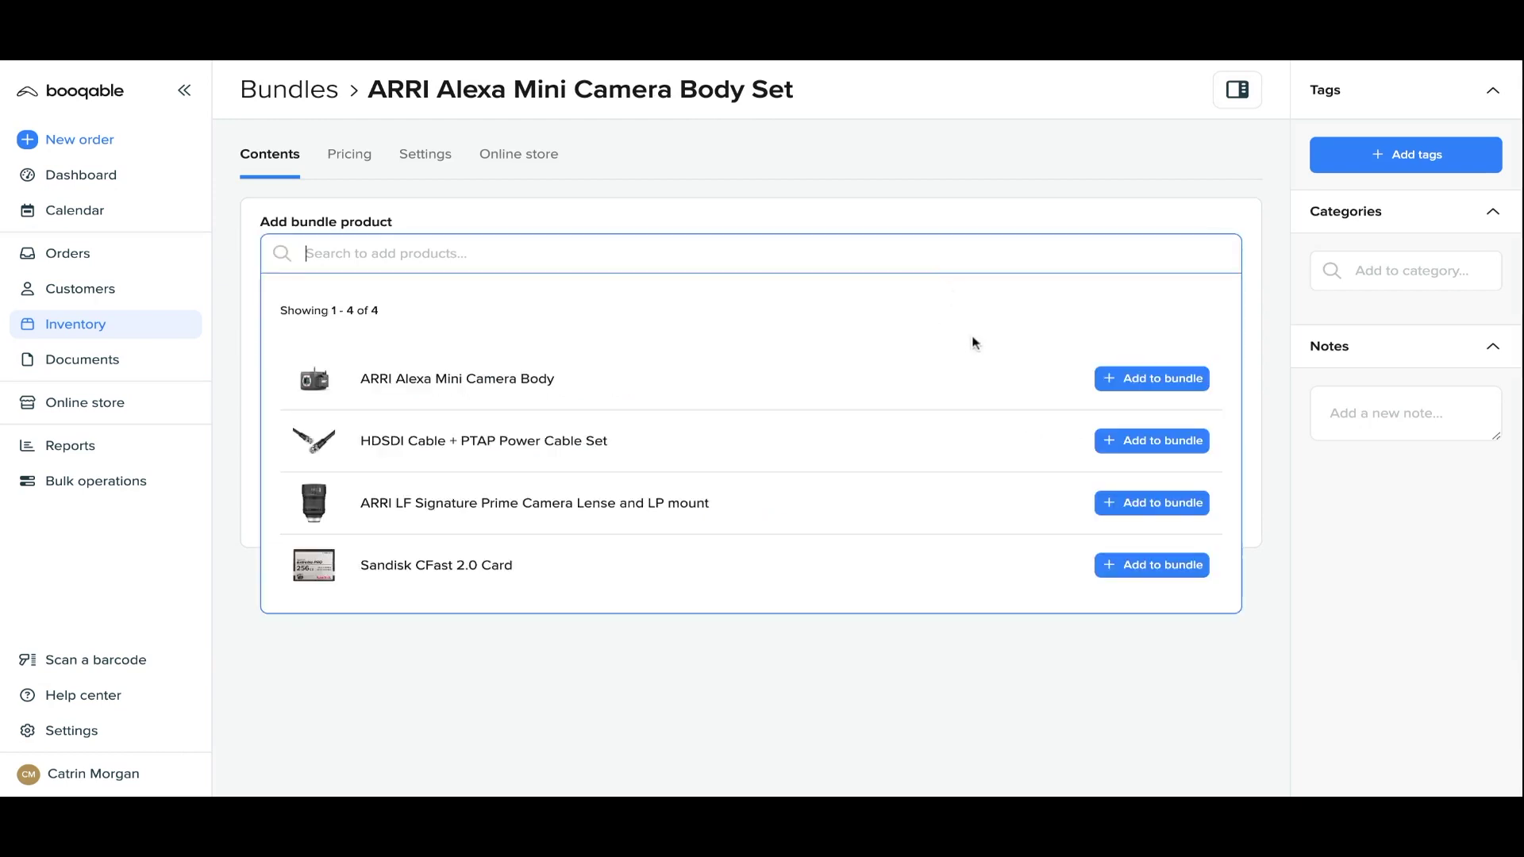
pyautogui.click(1128, 380)
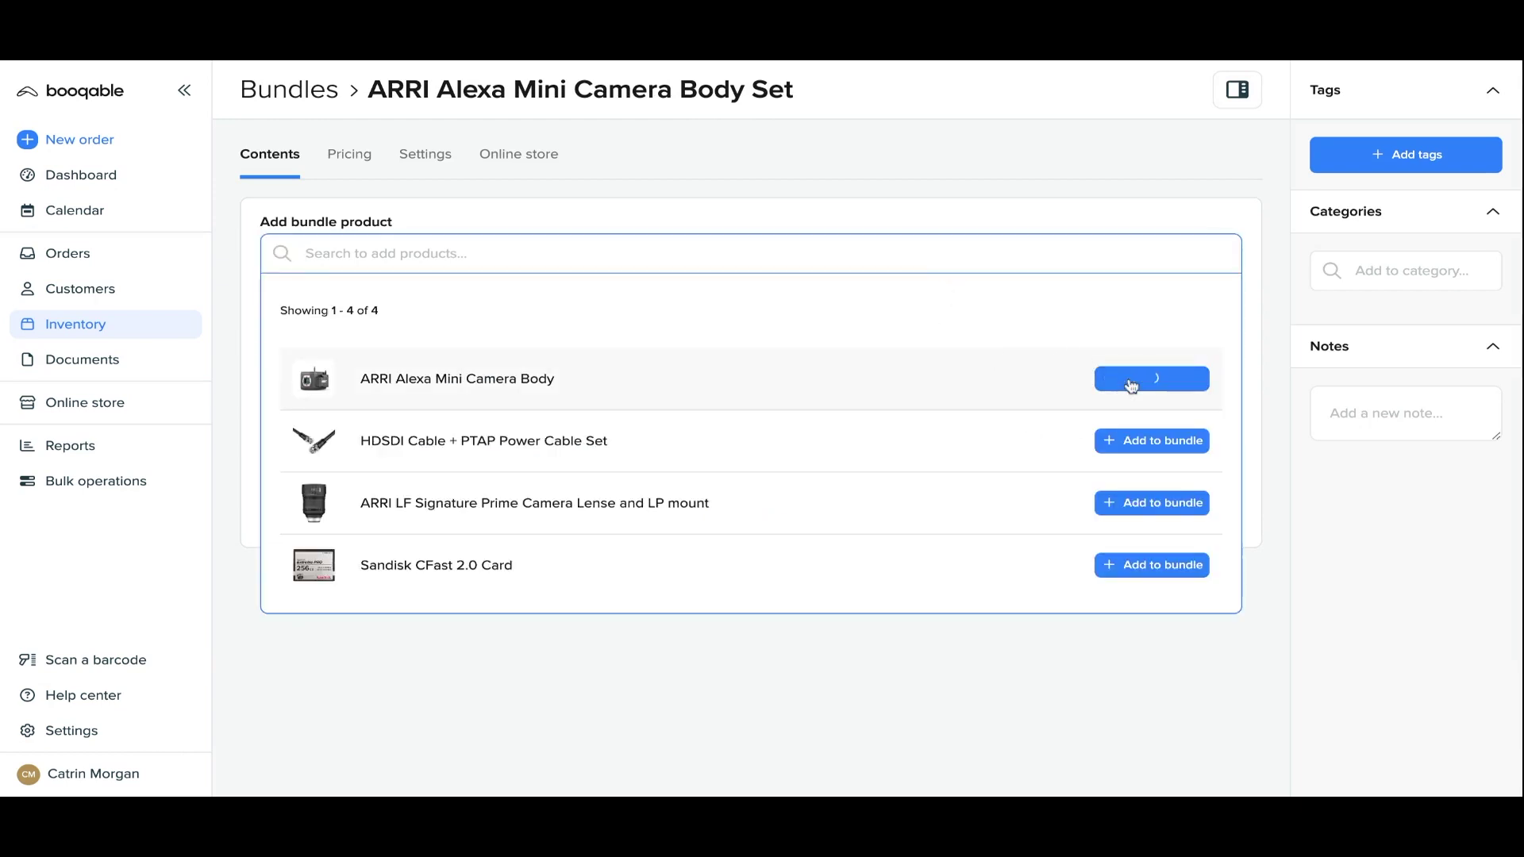
pyautogui.click(982, 256)
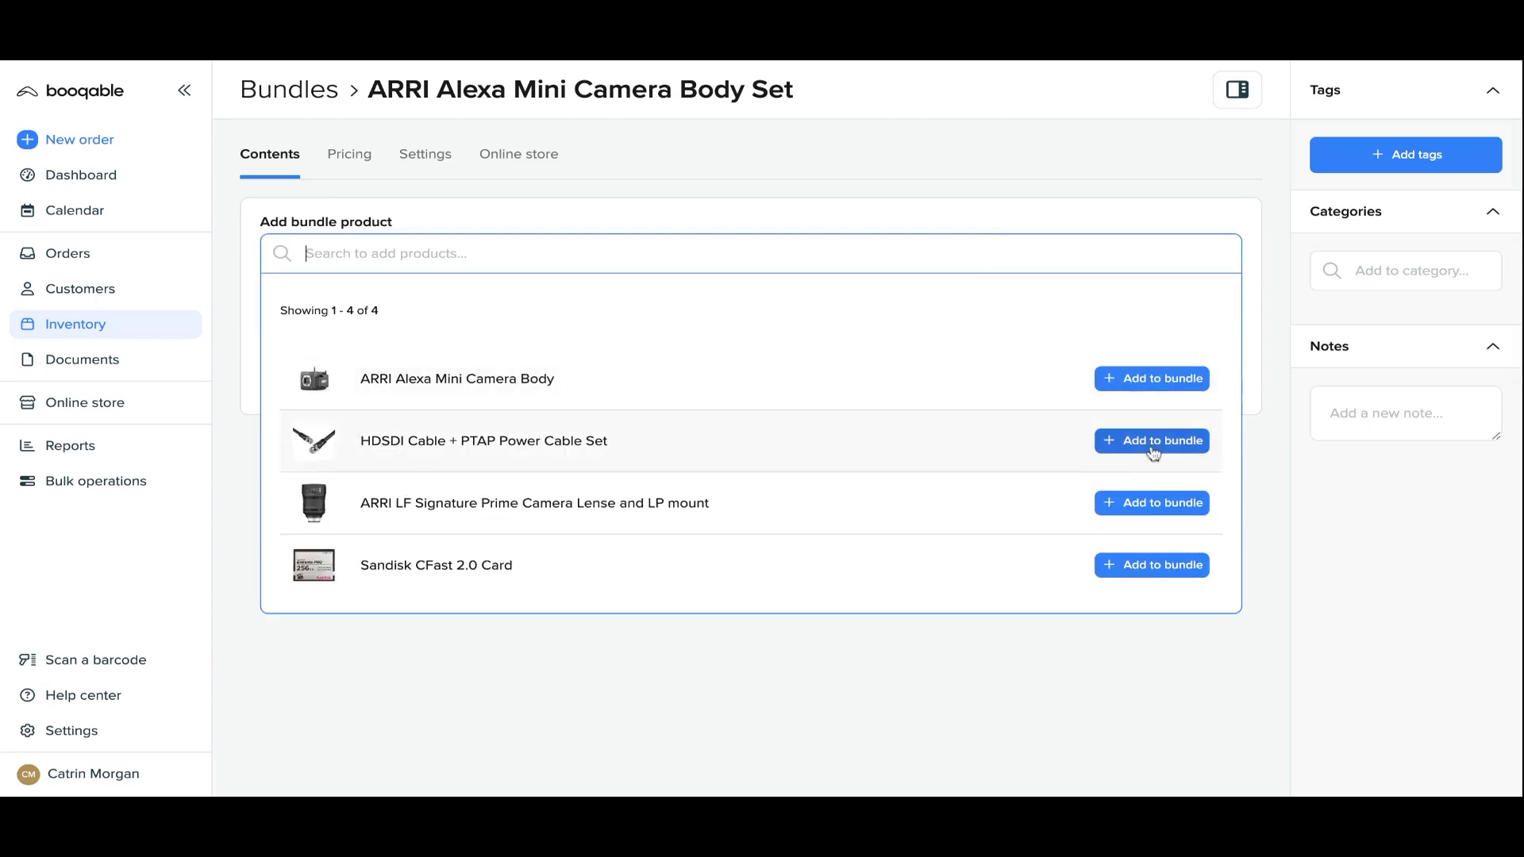
pyautogui.click(1151, 443)
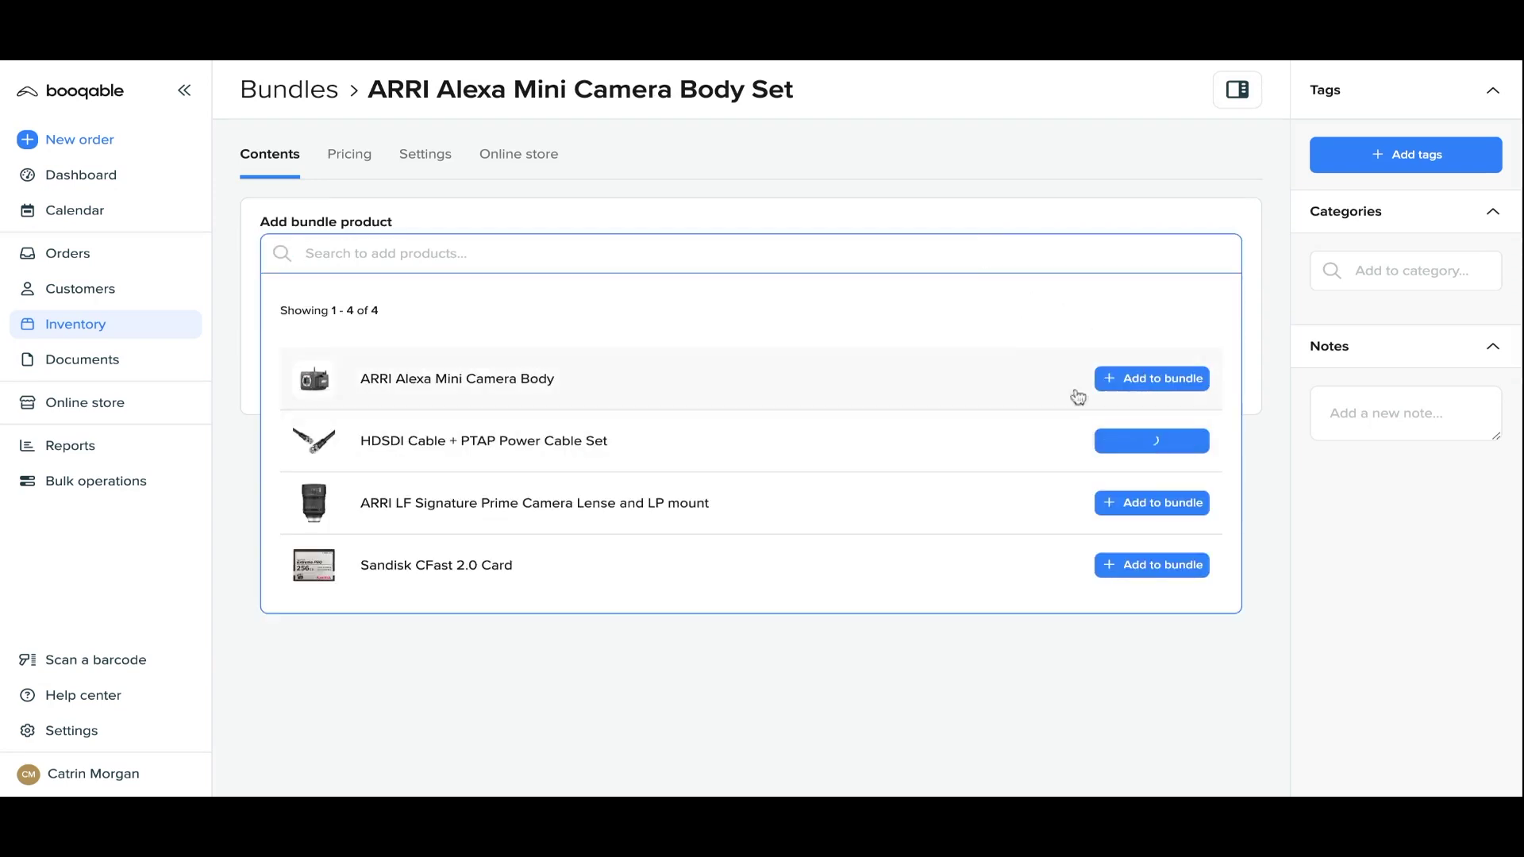
pyautogui.click(924, 252)
pyautogui.click(1174, 505)
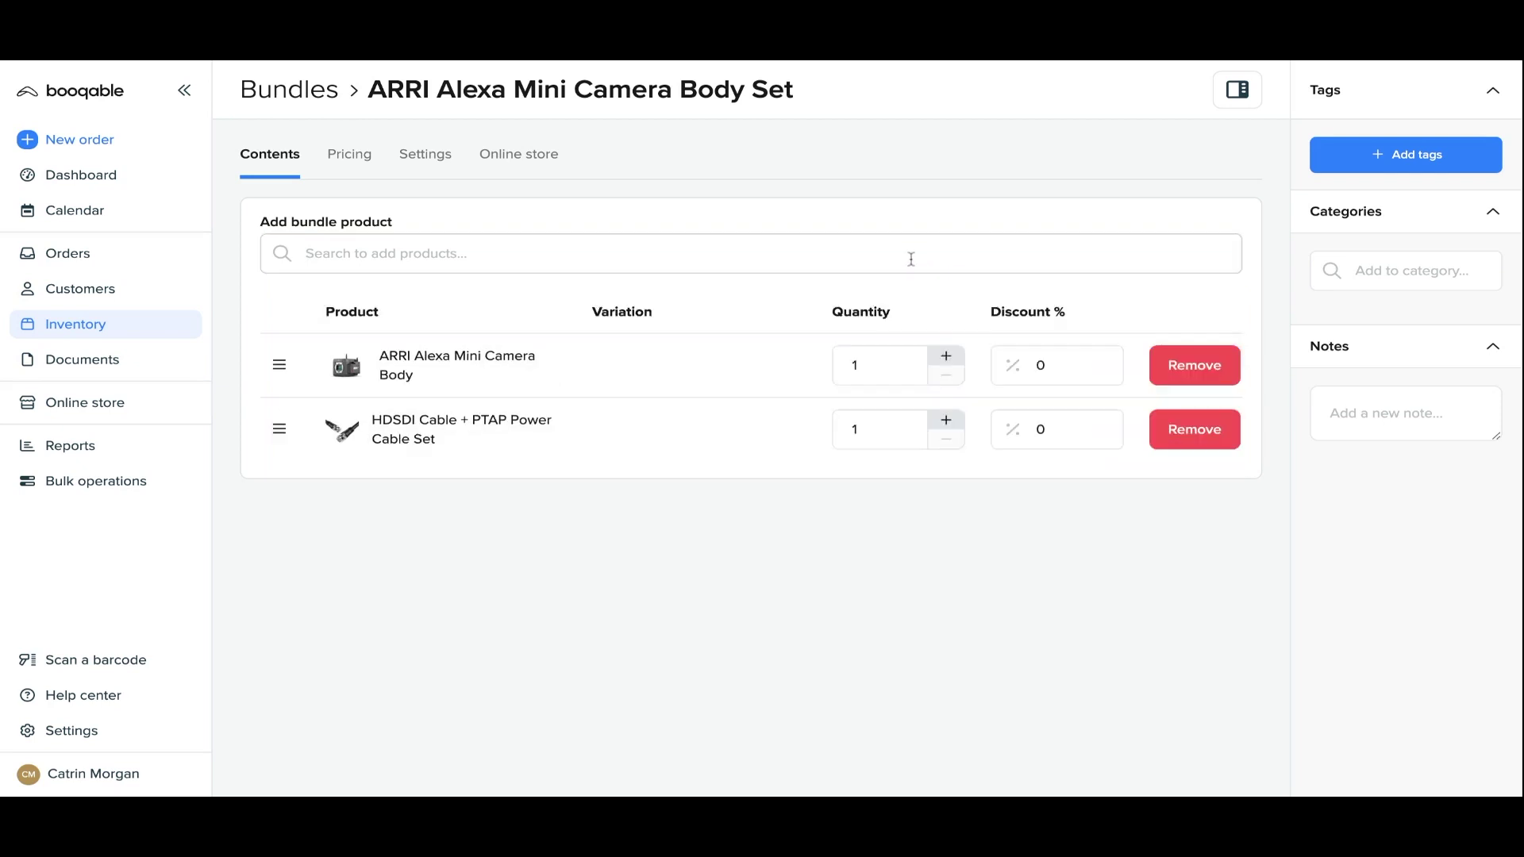
pyautogui.click(911, 259)
pyautogui.click(1161, 564)
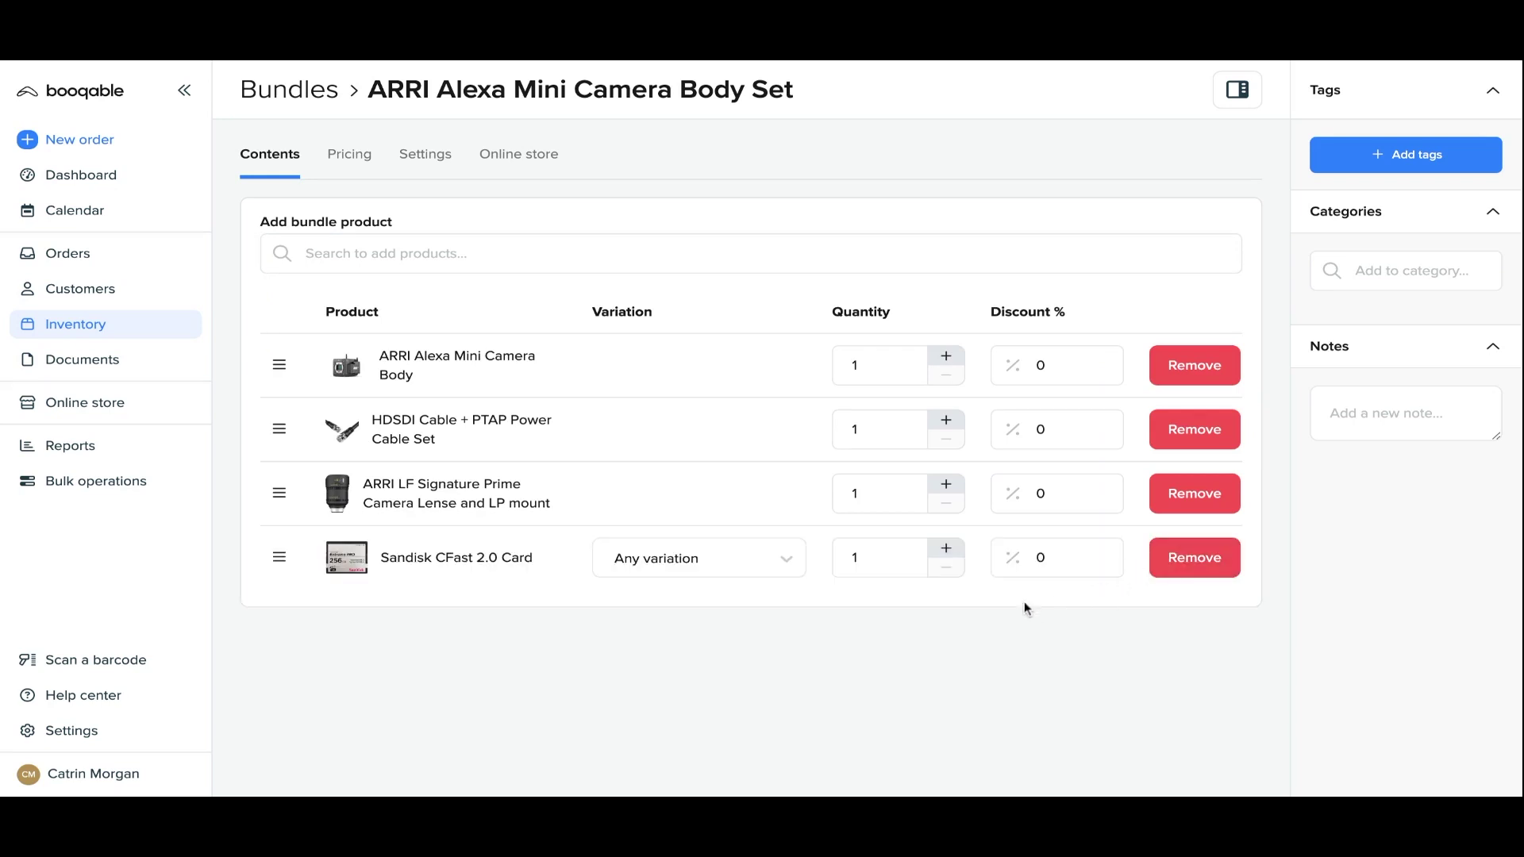
# - Leave the Sandisk card on Any variation and raise the HDSDI cable set quantity to 2
pyautogui.click(789, 556)
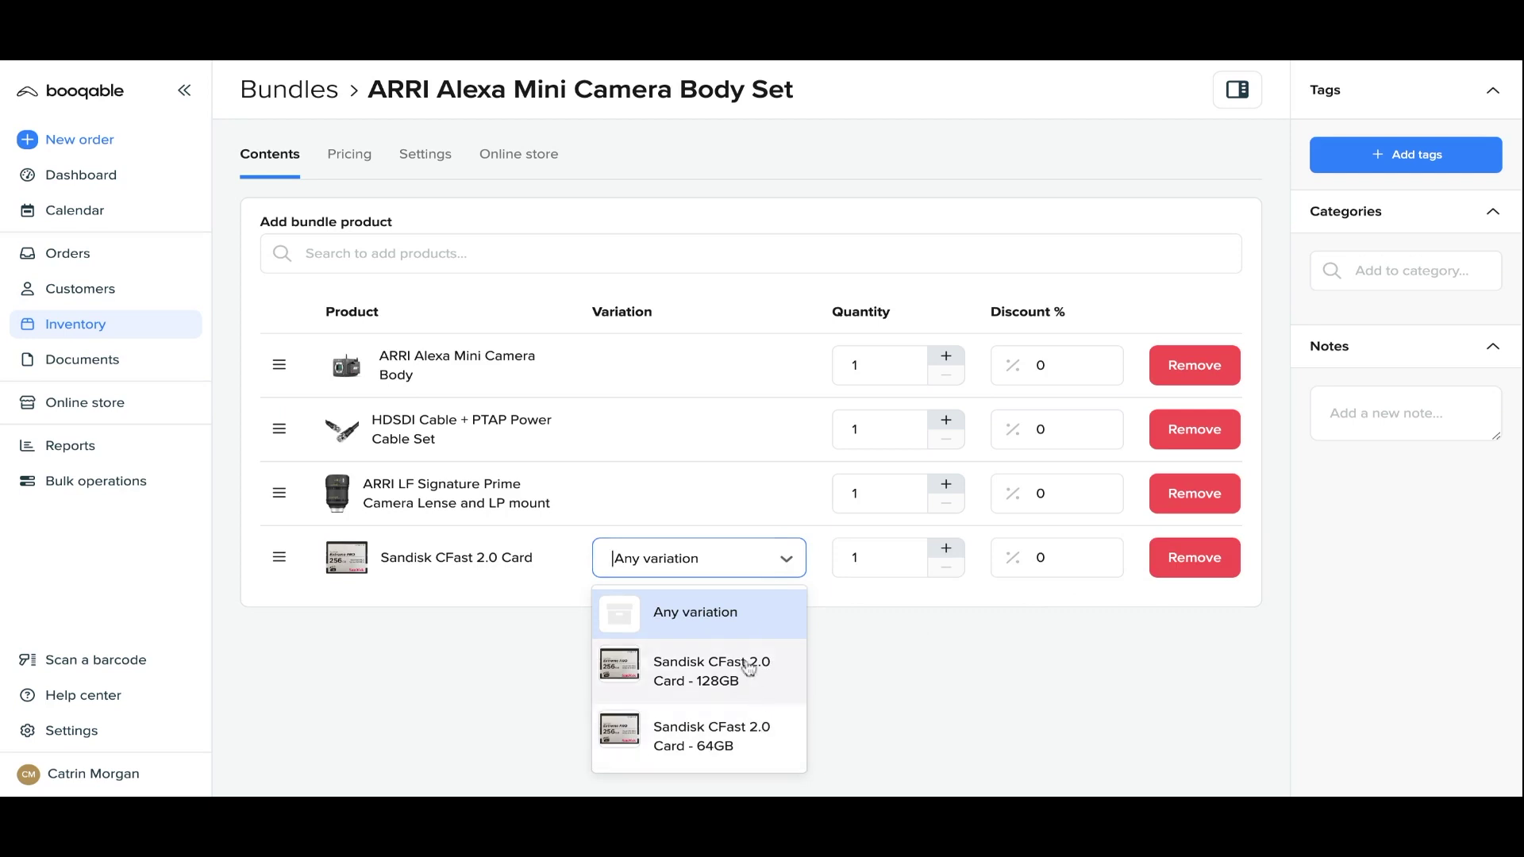
pyautogui.click(726, 620)
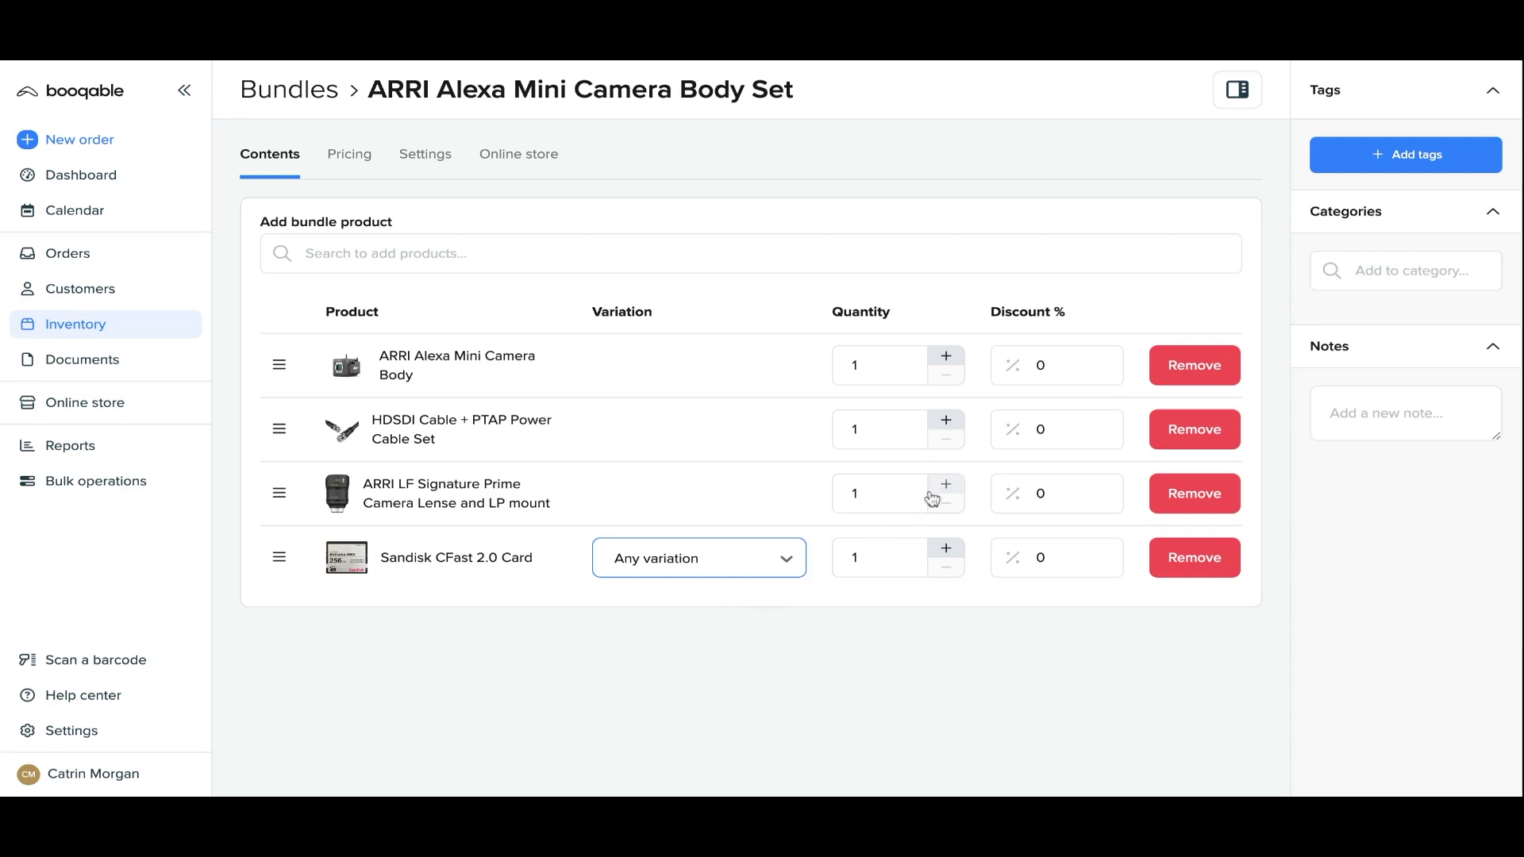
pyautogui.click(946, 421)
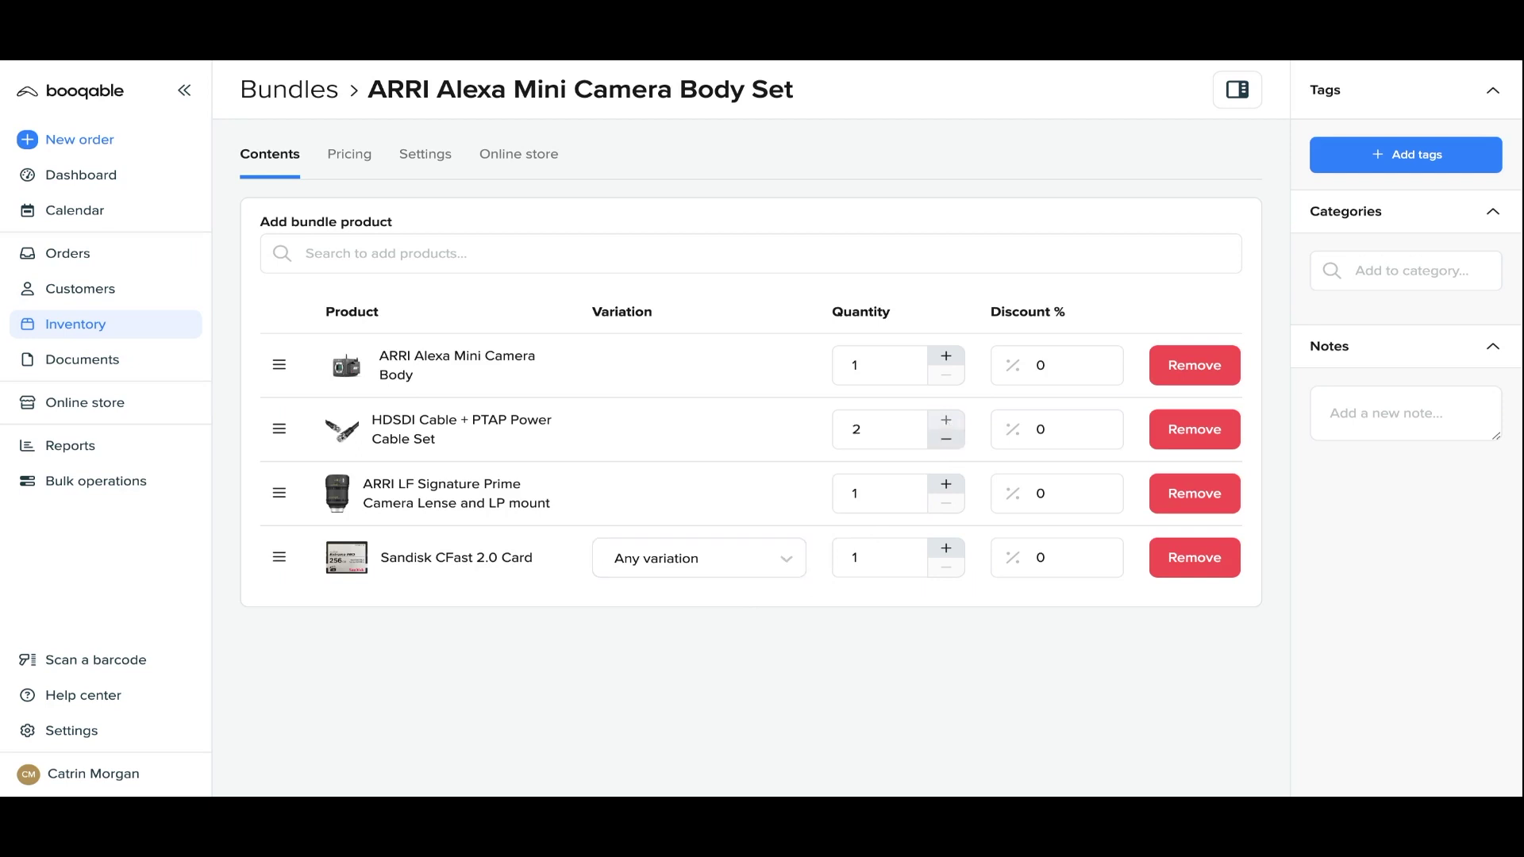
# - Set Discount % to 25 for the camera body, HDSDI cable set, lens and CFast card
pyautogui.click(1043, 364)
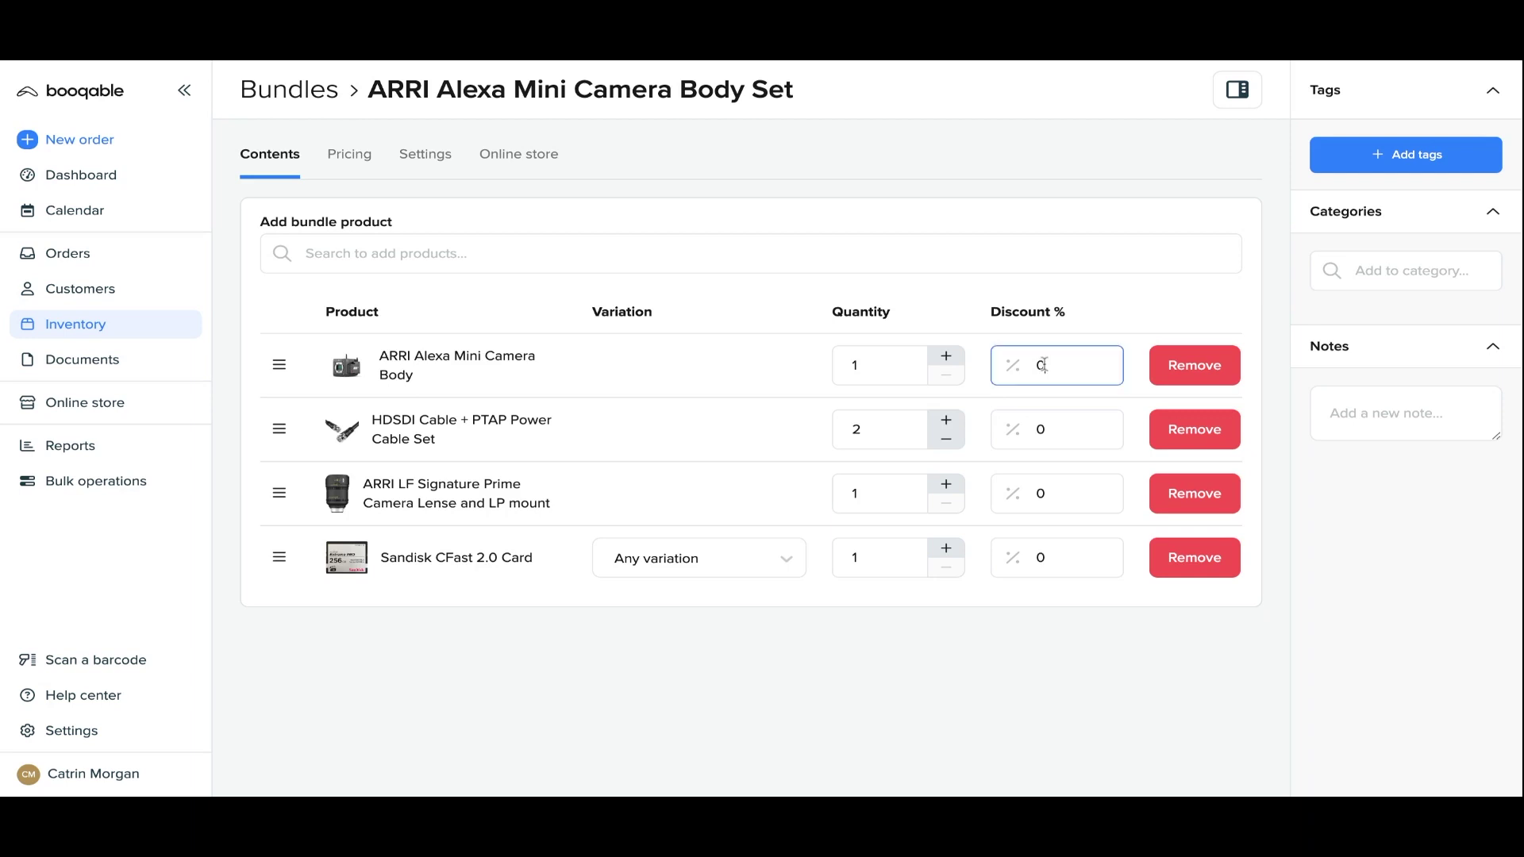
pyautogui.press('BackSpace')
pyautogui.write('25')
pyautogui.click(1048, 429)
pyautogui.press('BackSpace')
pyautogui.write('25')
pyautogui.click(1048, 494)
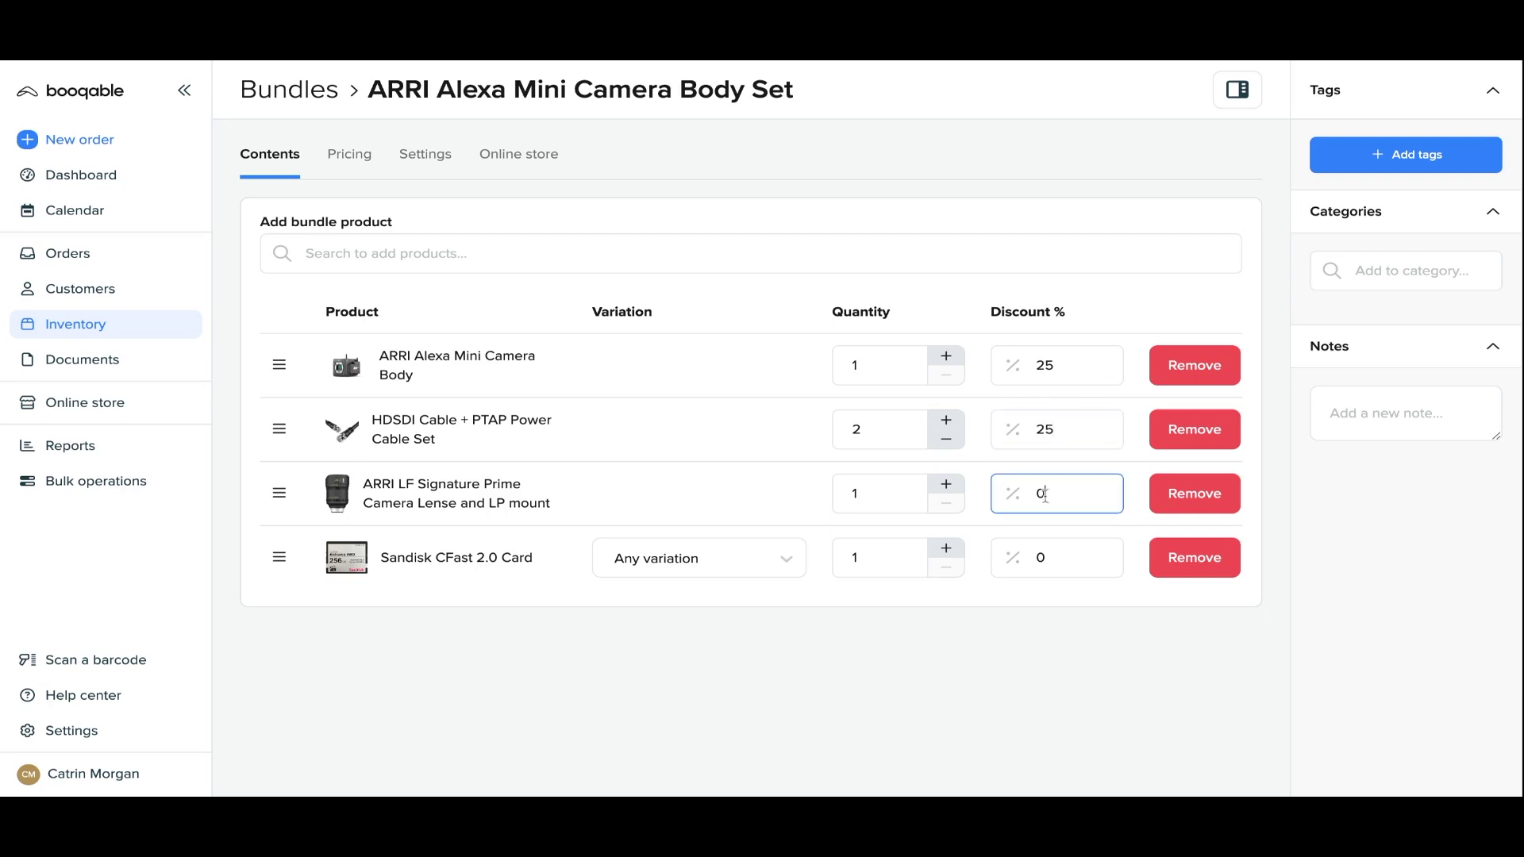
pyautogui.press('BackSpace')
pyautogui.write('25')
pyautogui.click(1046, 557)
pyautogui.press('BackSpace')
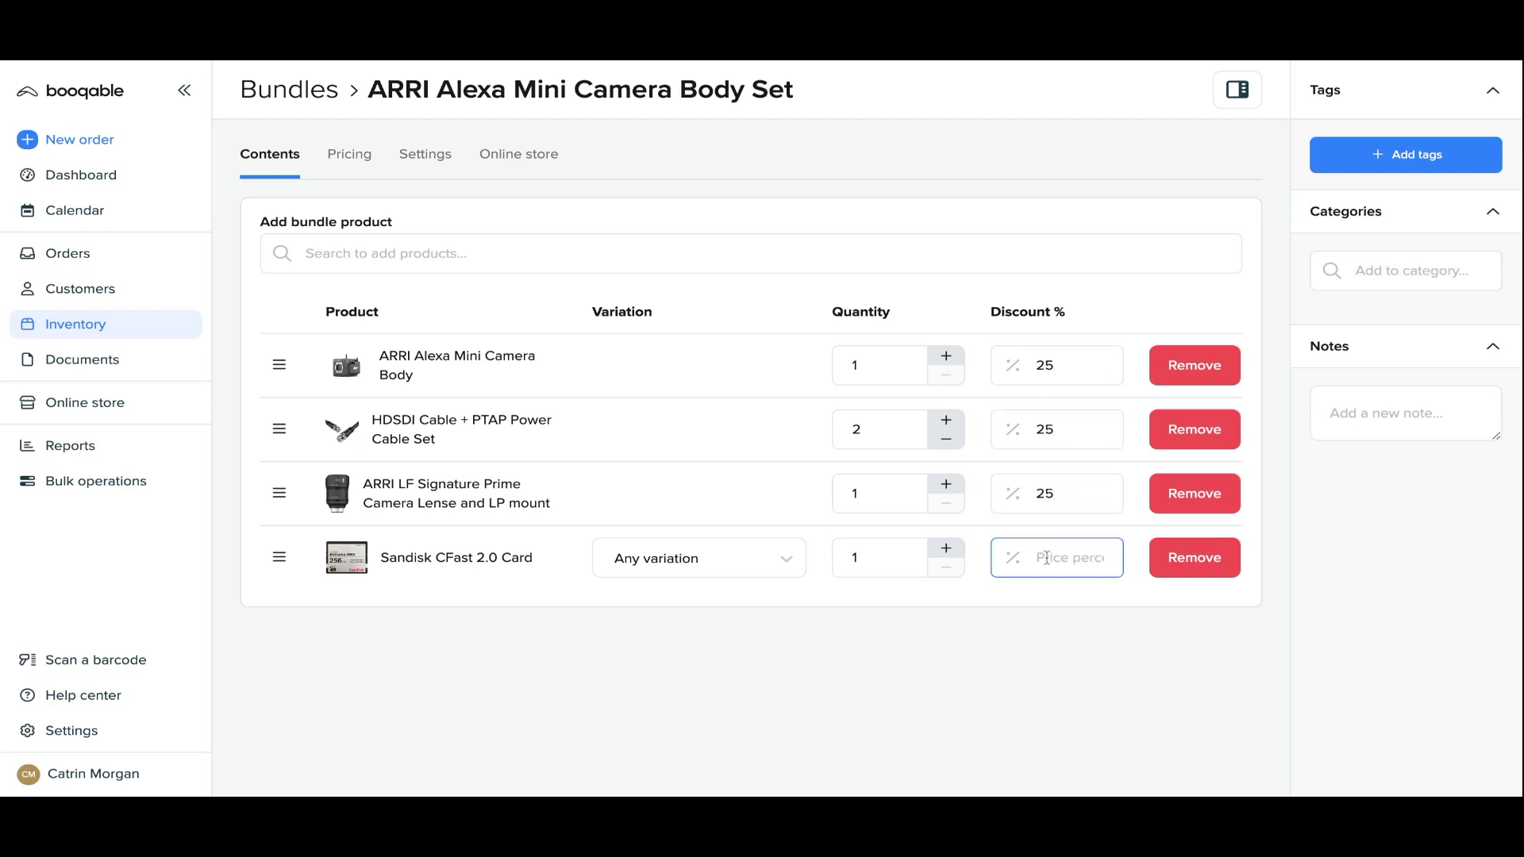
pyautogui.write('25')
pyautogui.click(1001, 671)
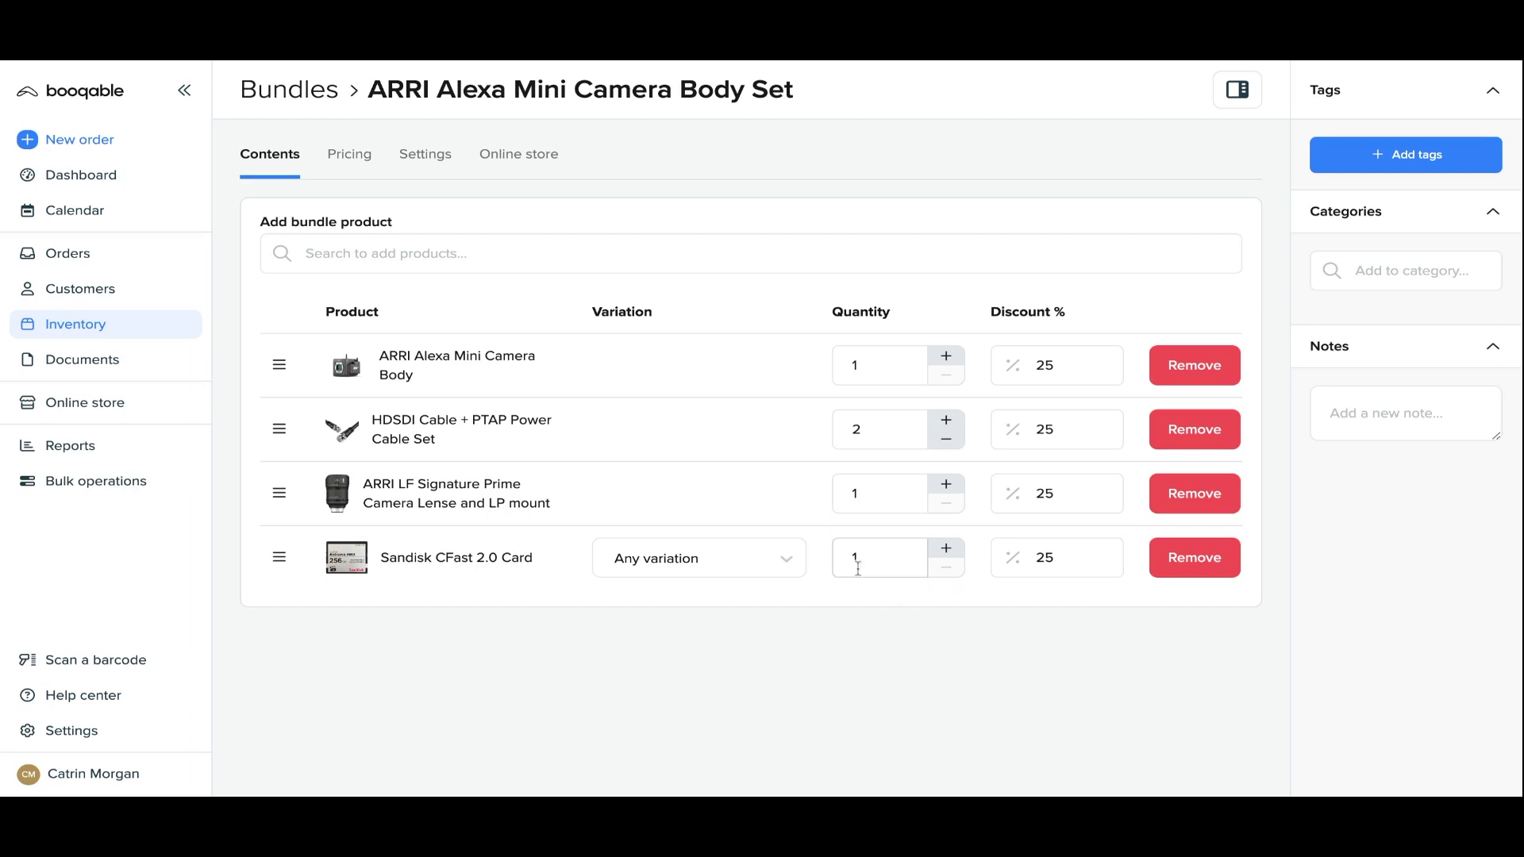
# - In Pricing, keep Standard sales tax, uncheck Eligible for discounts, and save
pyautogui.click(361, 171)
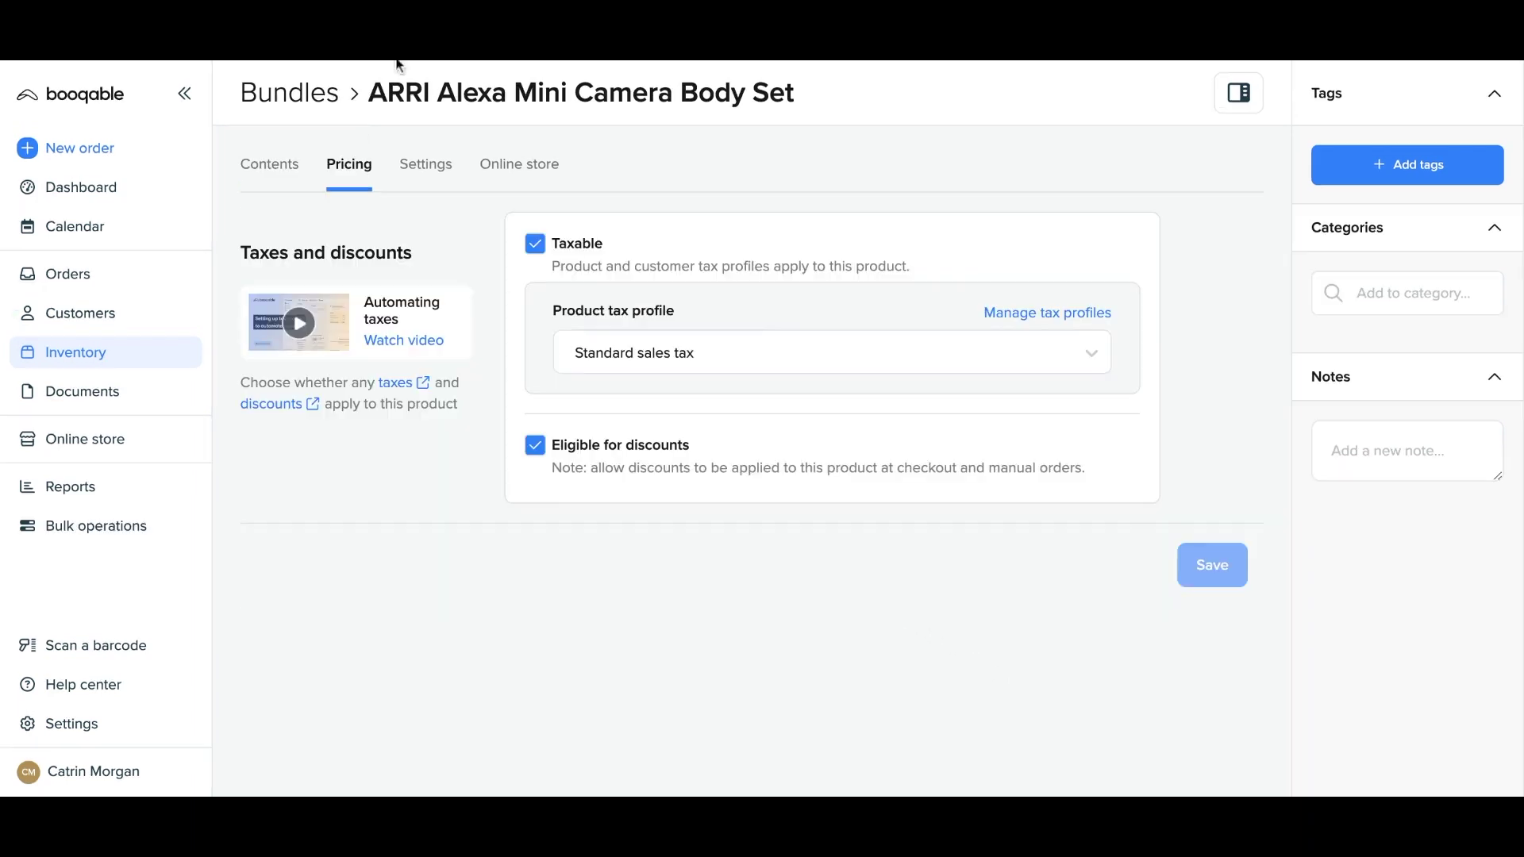
pyautogui.click(616, 354)
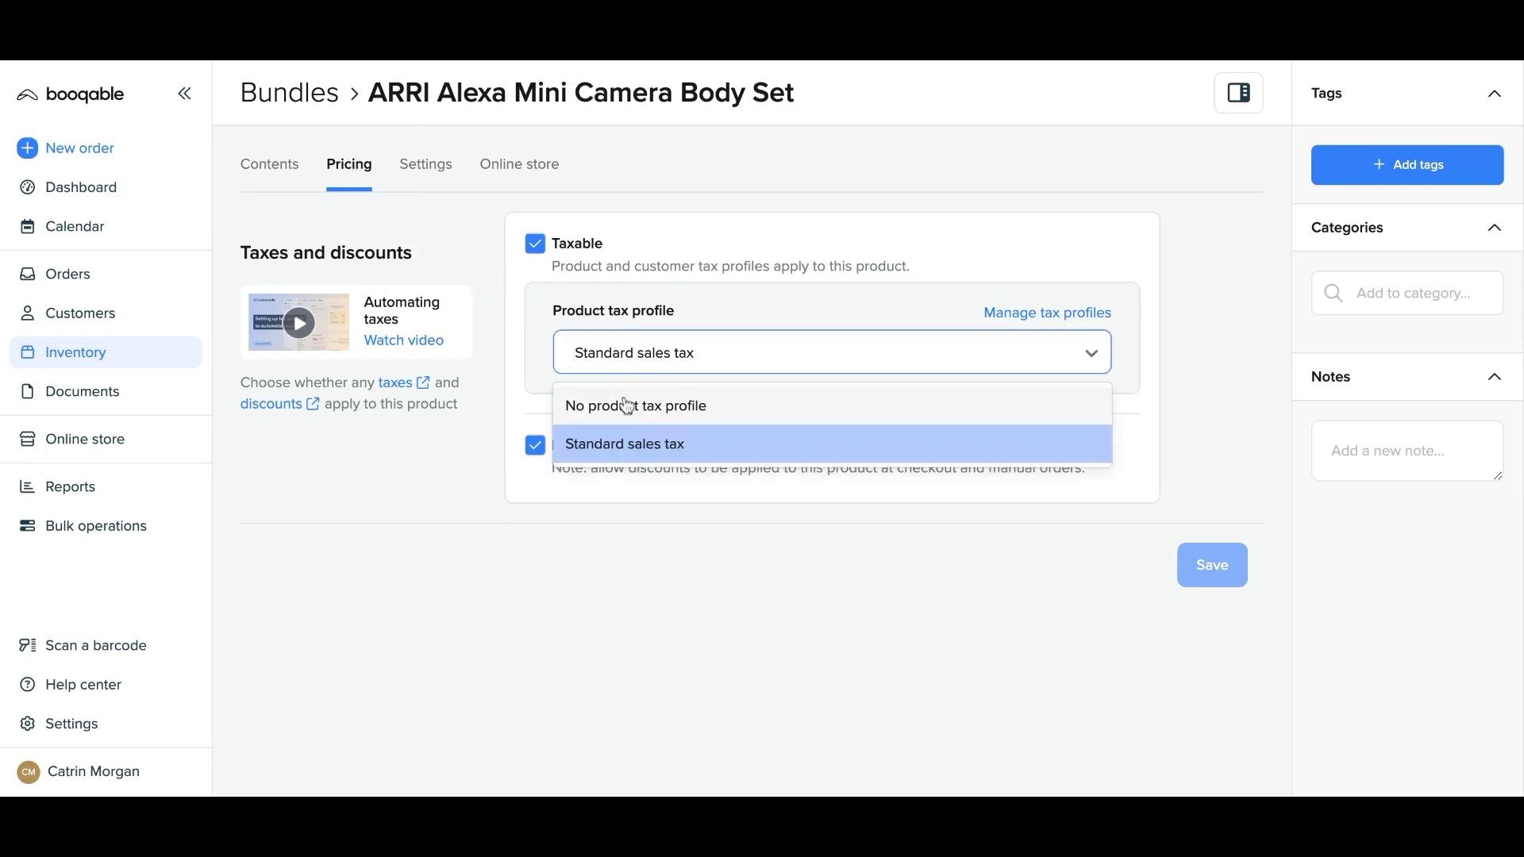
pyautogui.click(635, 454)
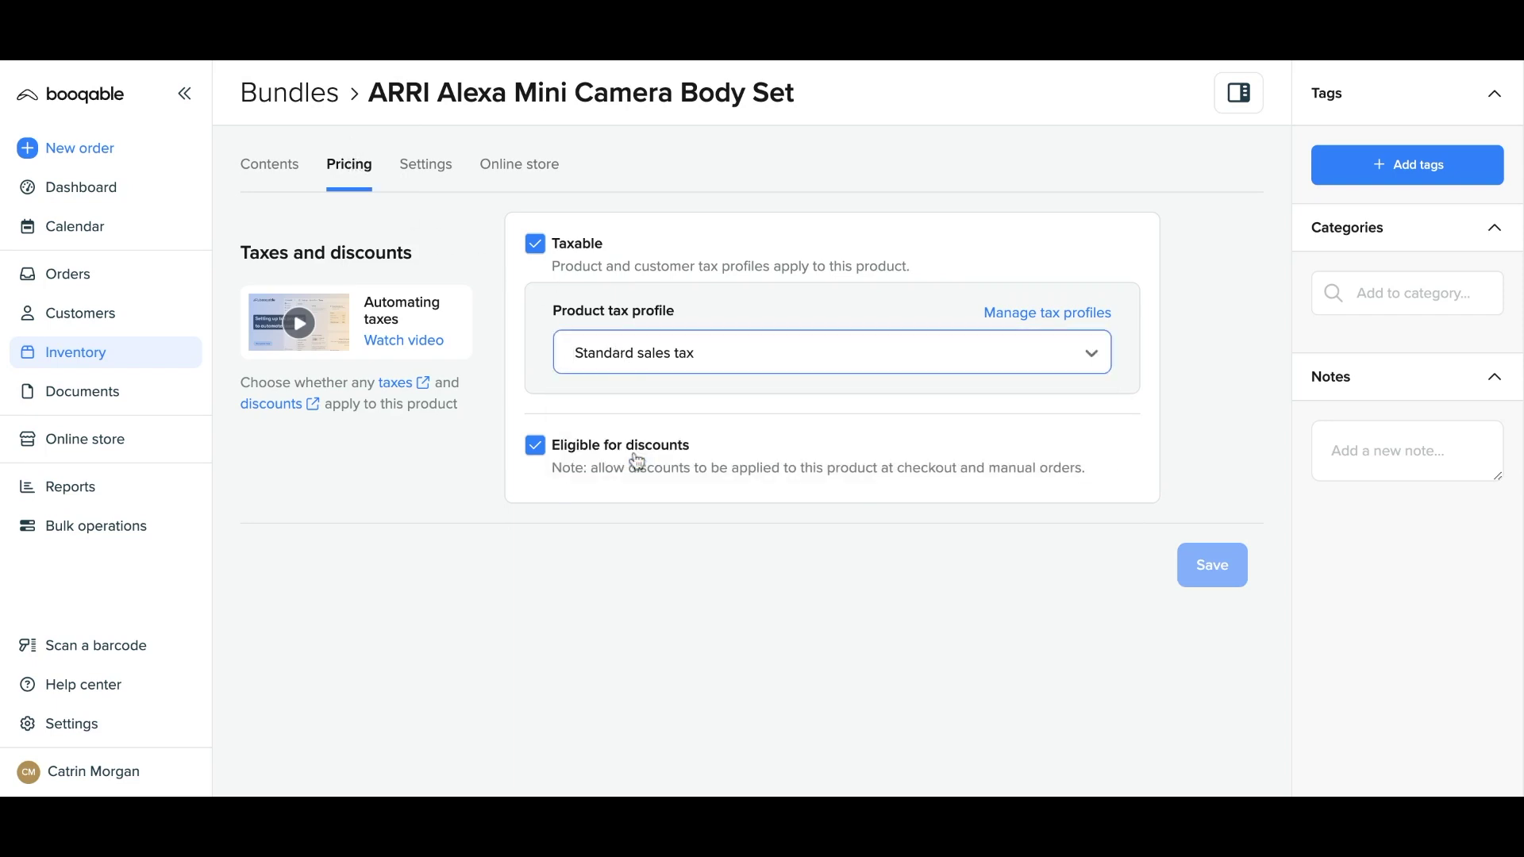
pyautogui.click(537, 446)
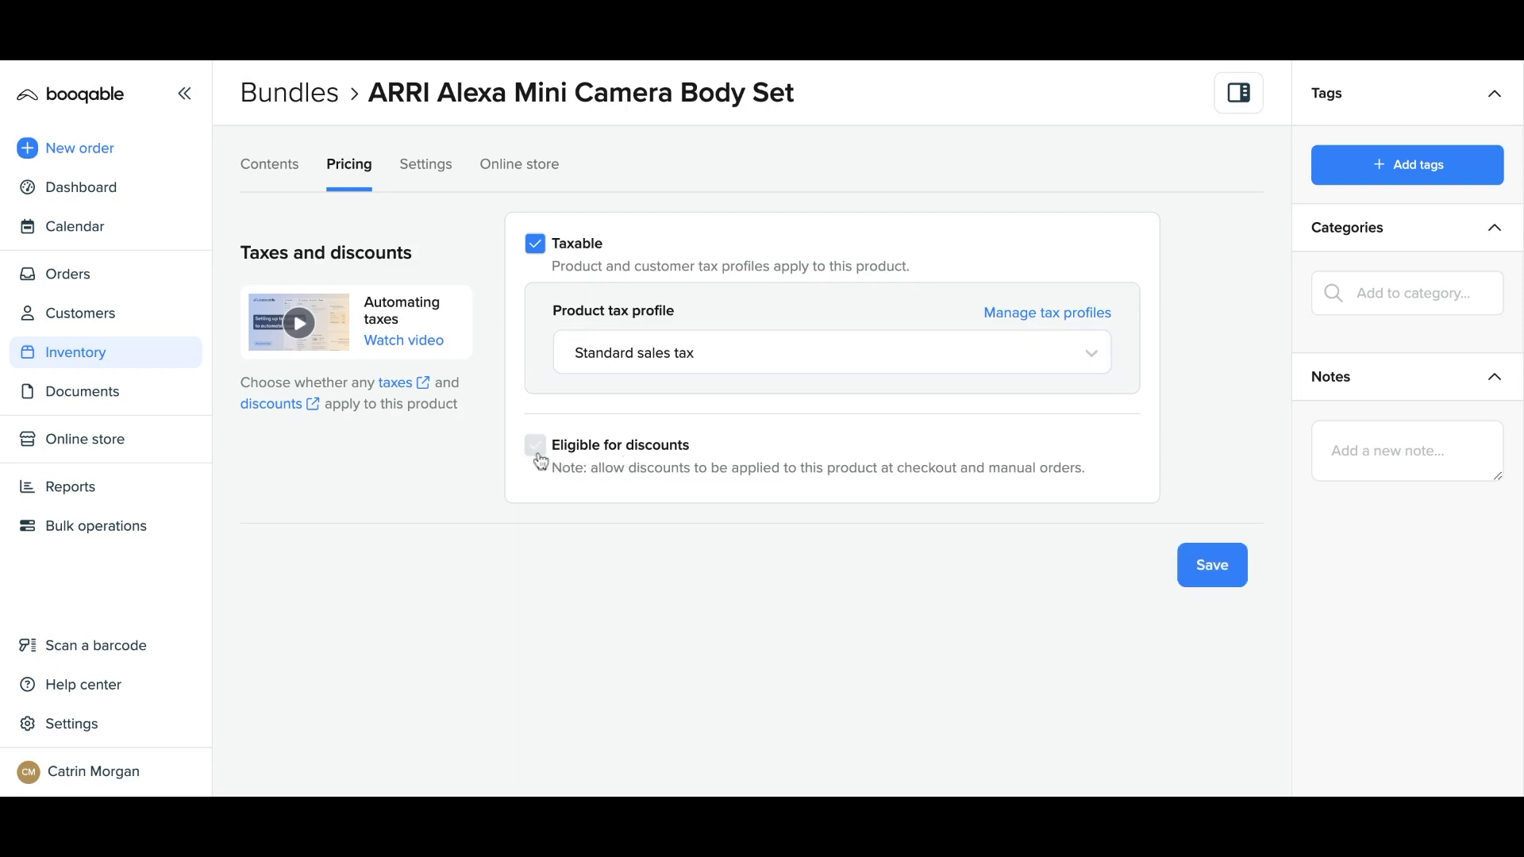
pyautogui.click(1203, 573)
pyautogui.click(427, 176)
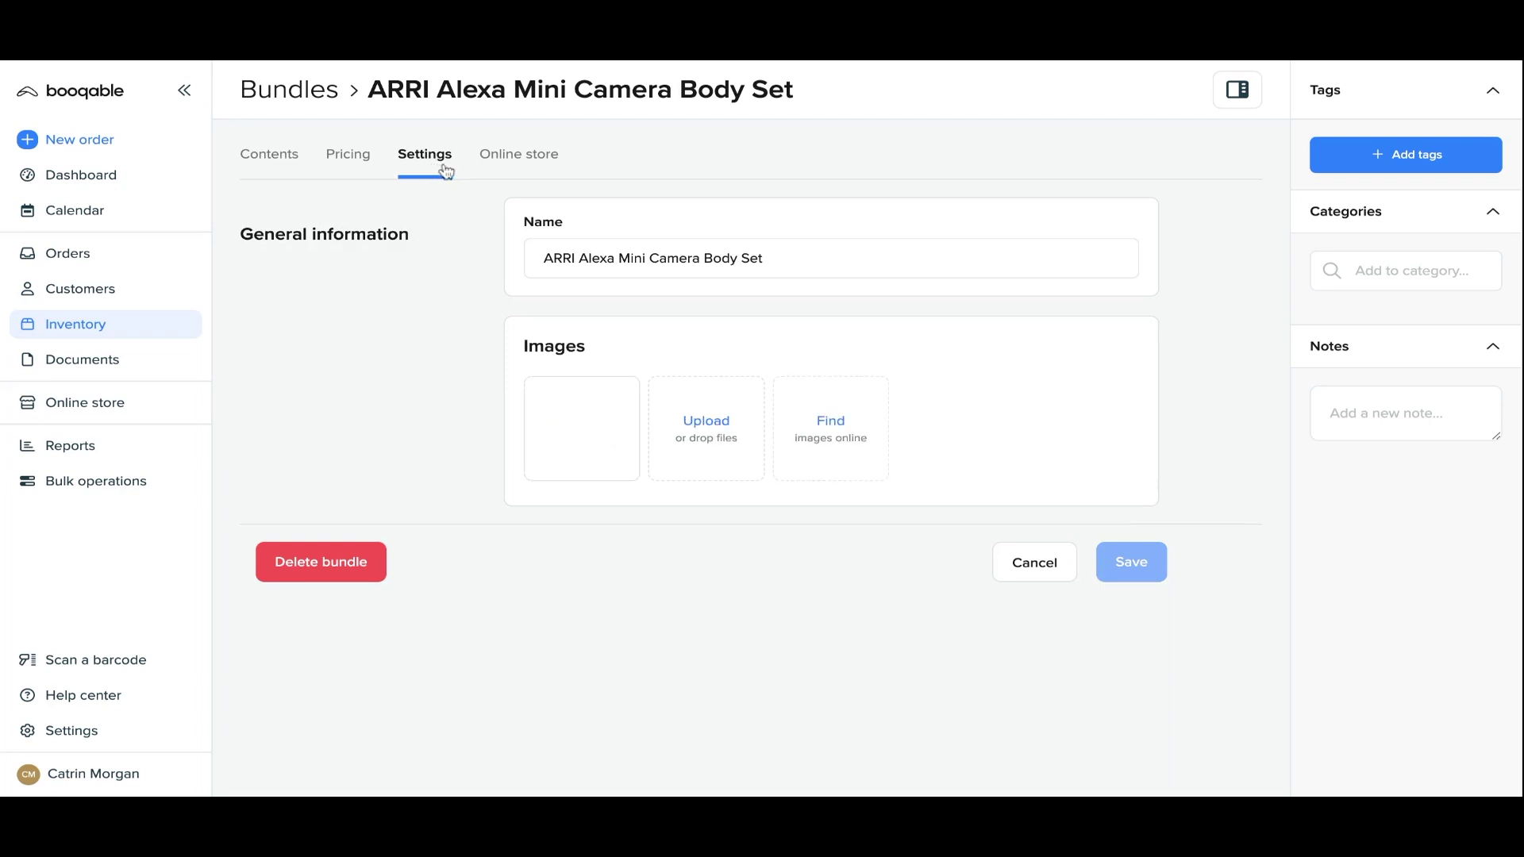
# - Review the bundle's Name and Images fields, then open its Online store settings
pyautogui.moveTo(622, 401)
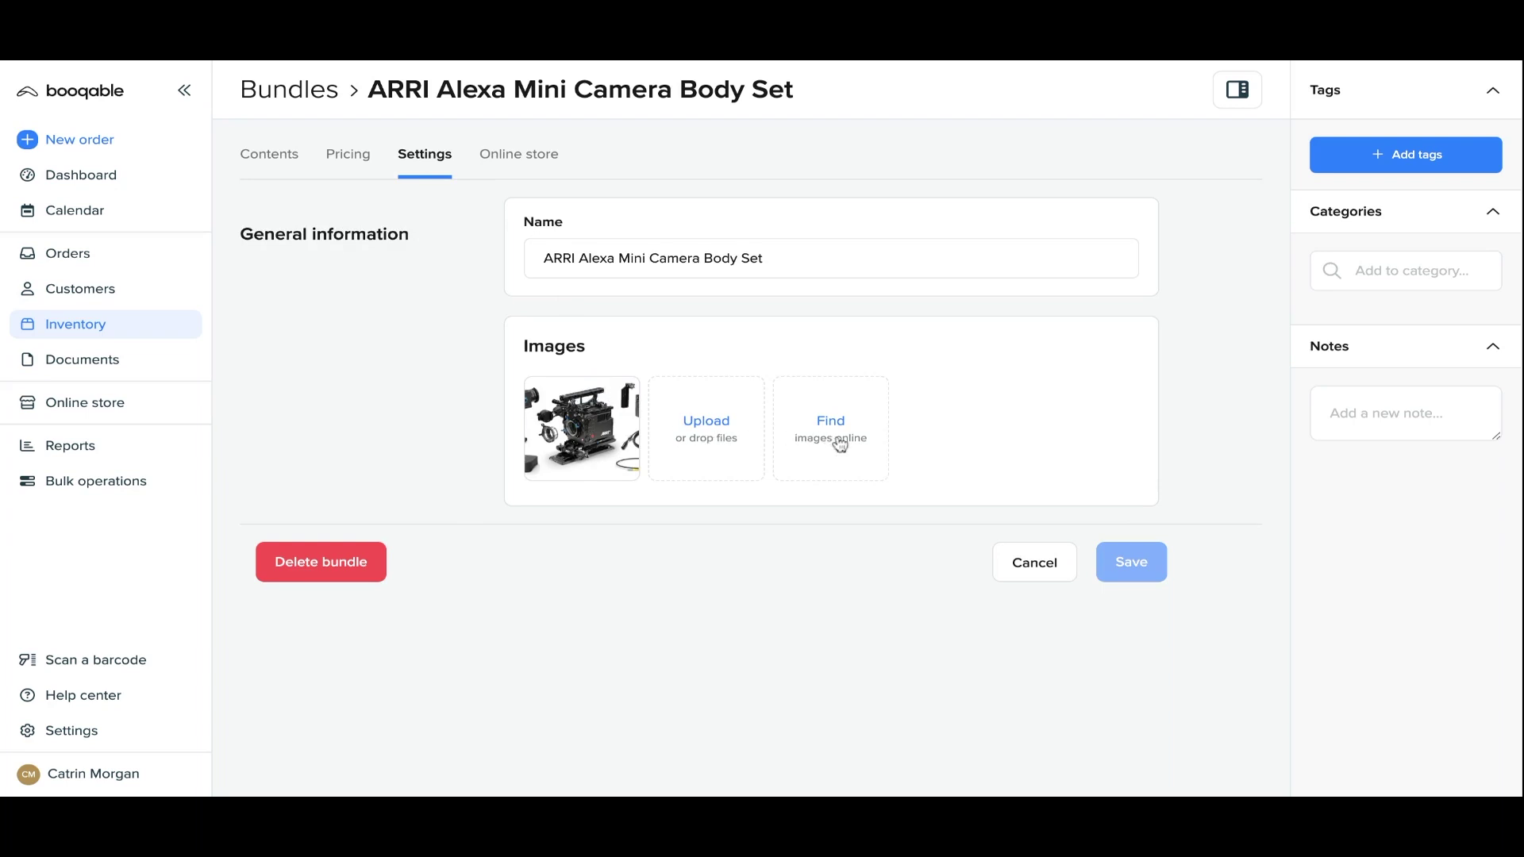
pyautogui.click(513, 167)
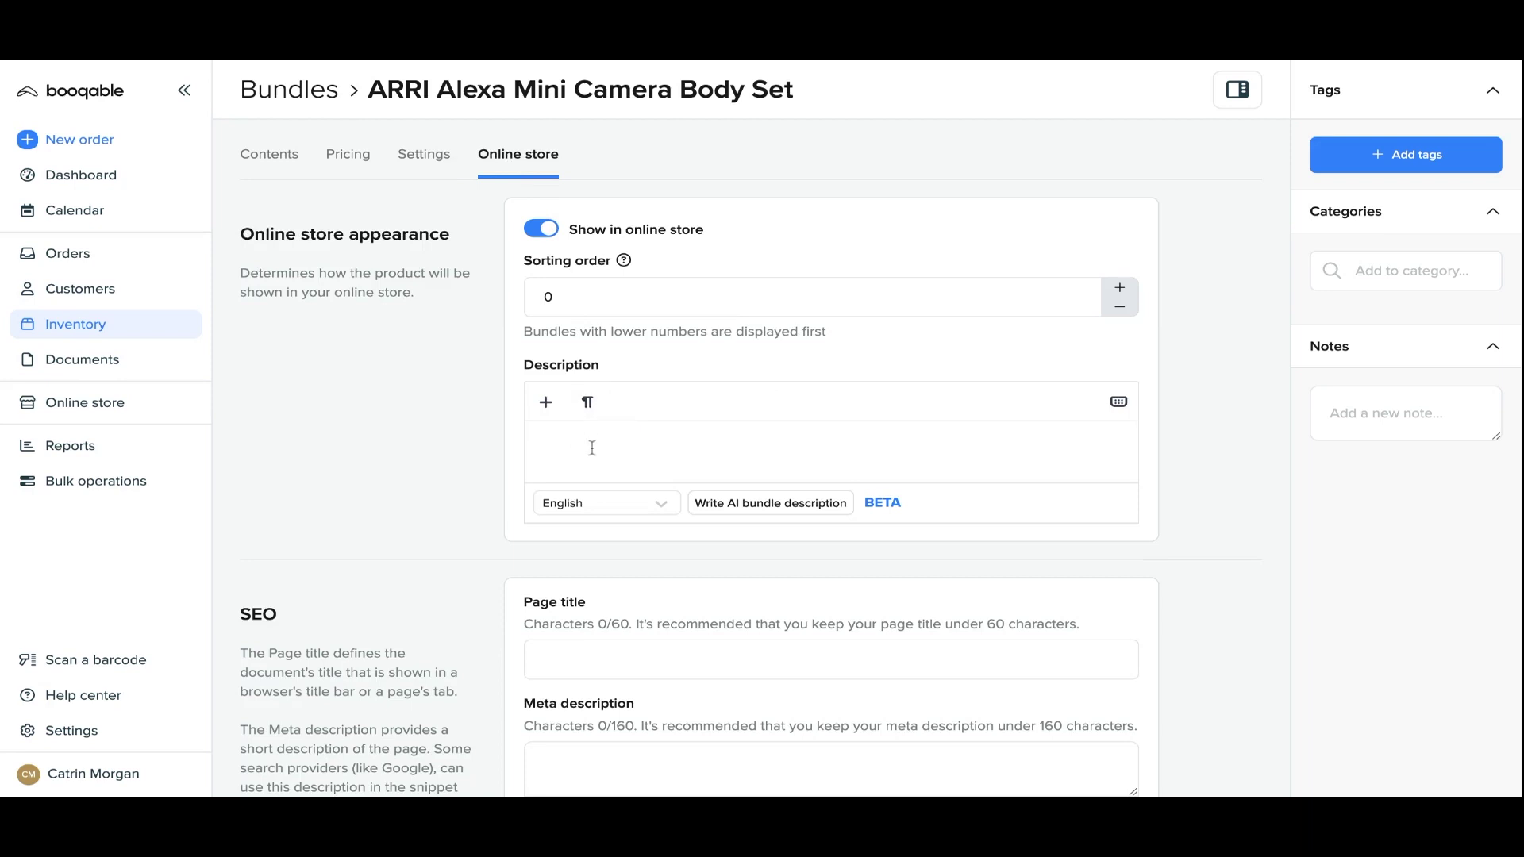
pyautogui.scroll(-2, 592, 448)
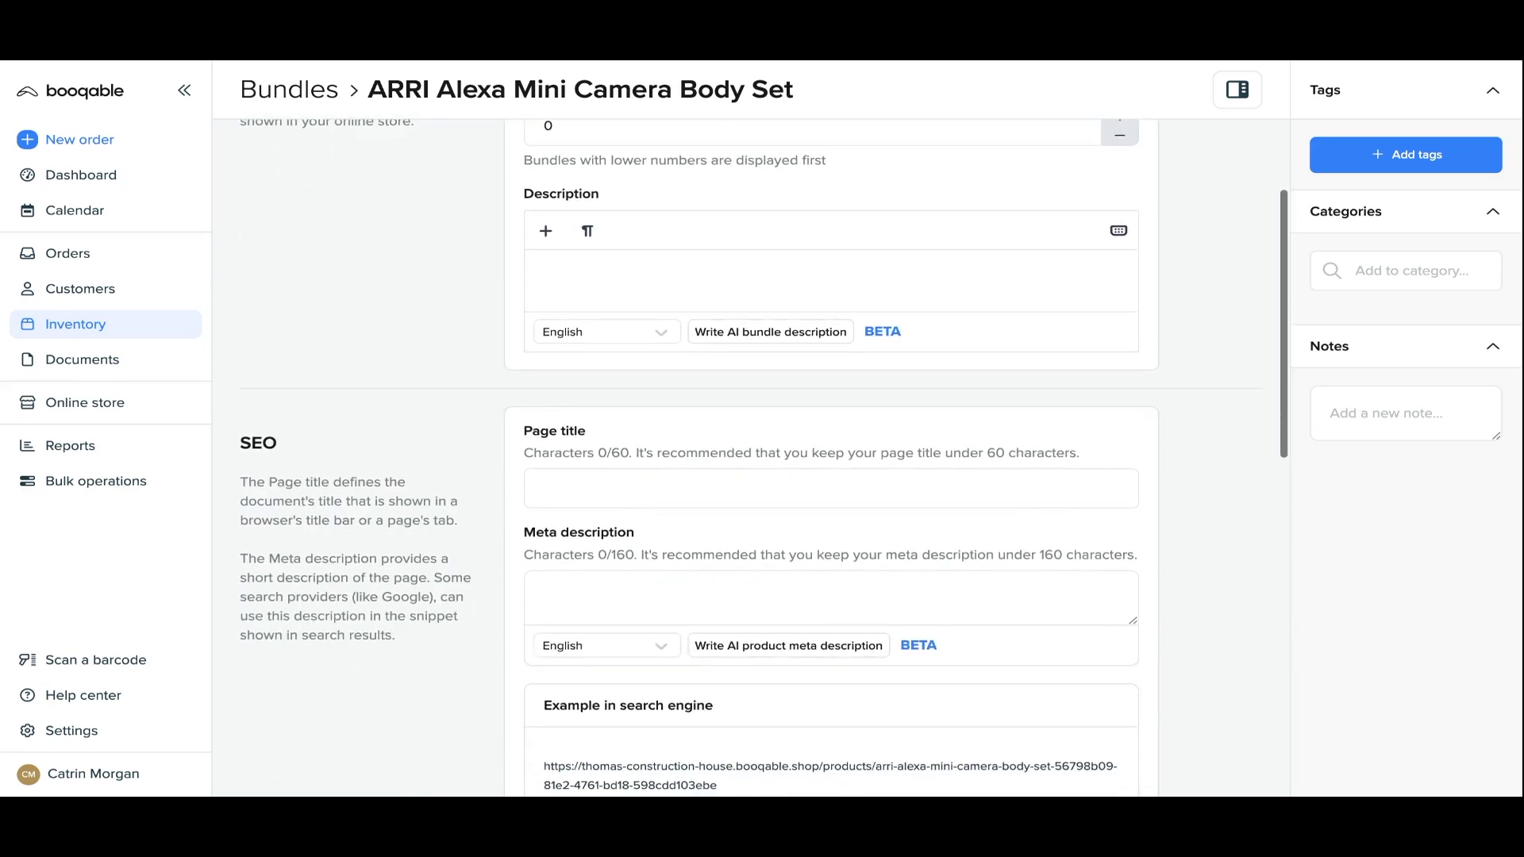
pyautogui.scroll(-3, 765, 455)
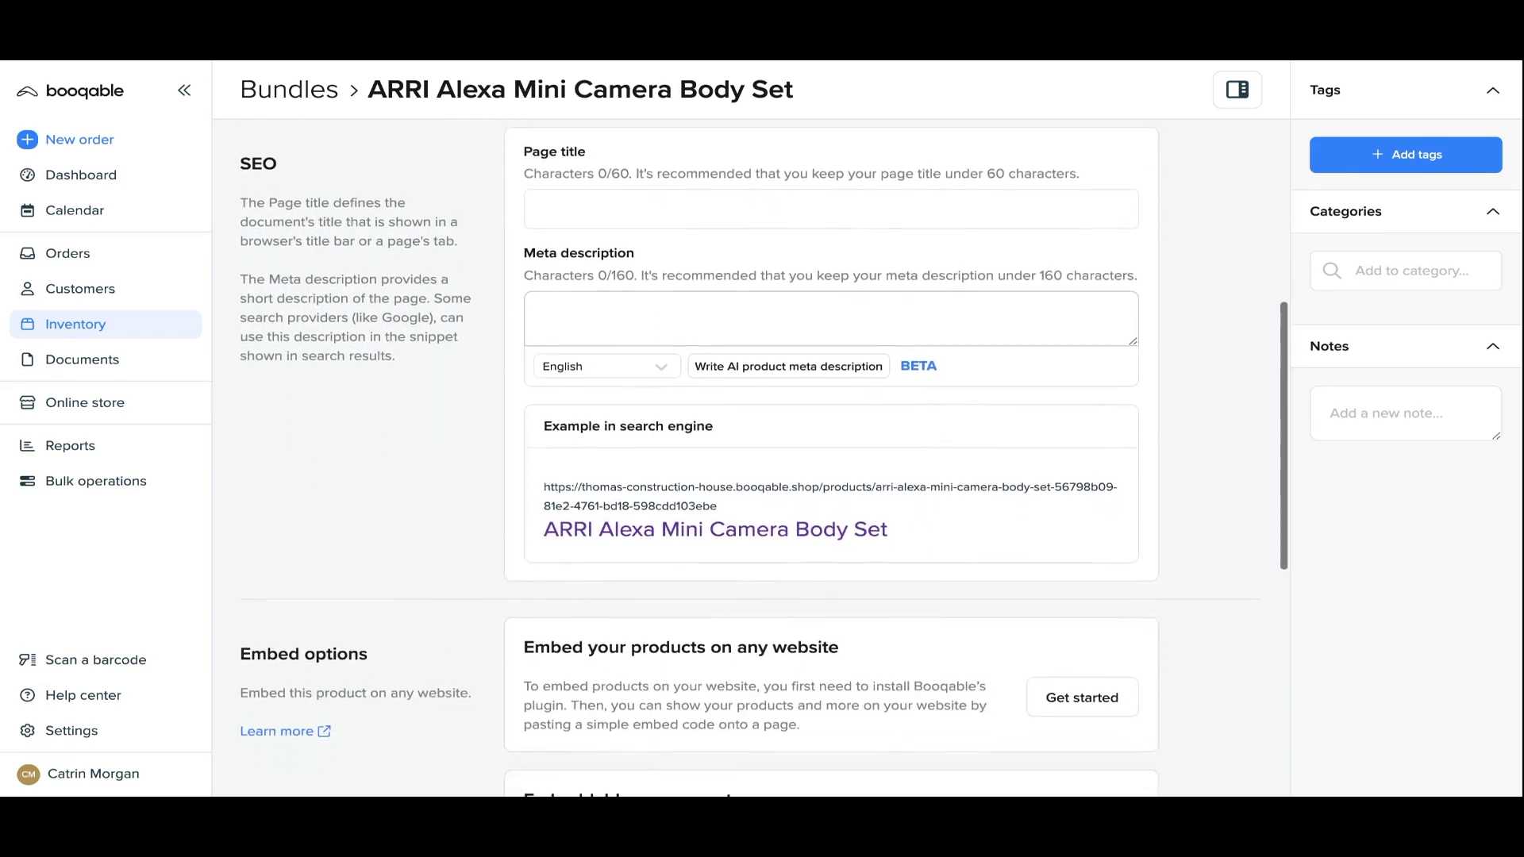
pyautogui.scroll(-3, 764, 458)
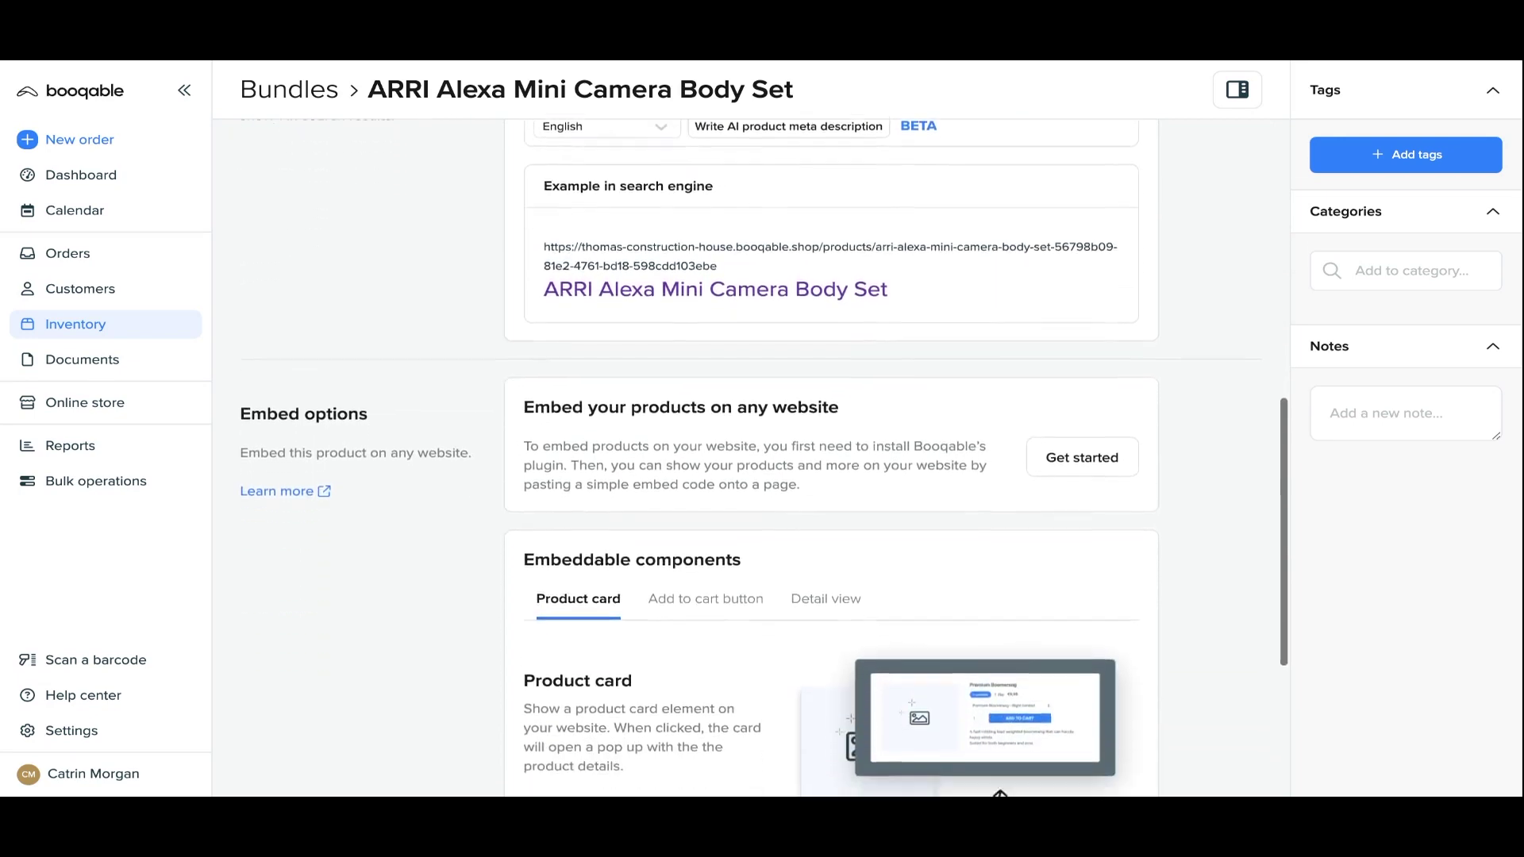
pyautogui.scroll(-4, 764, 458)
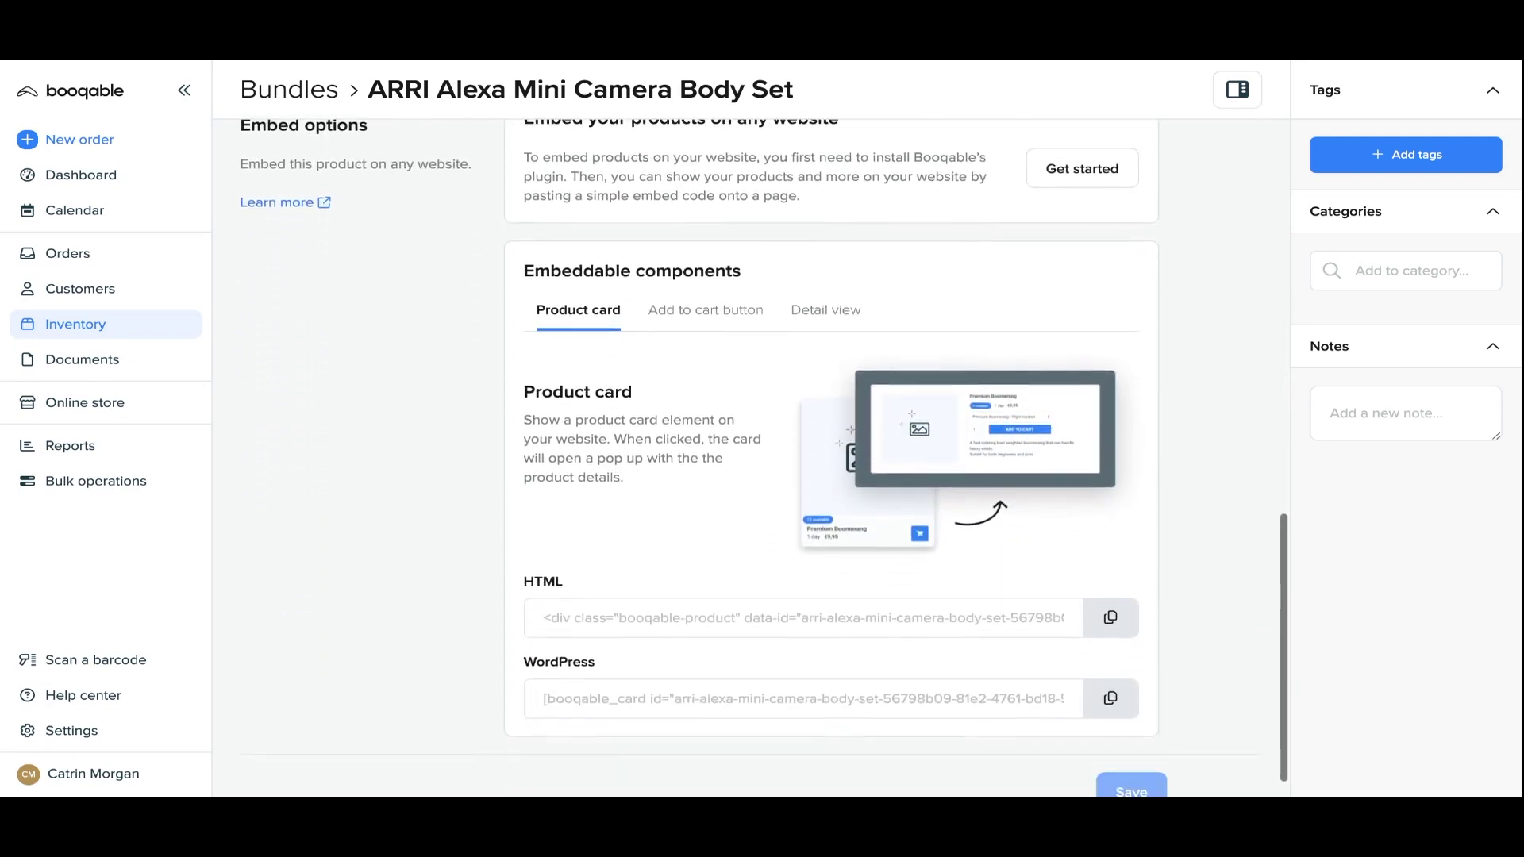
pyautogui.scroll(10, 765, 458)
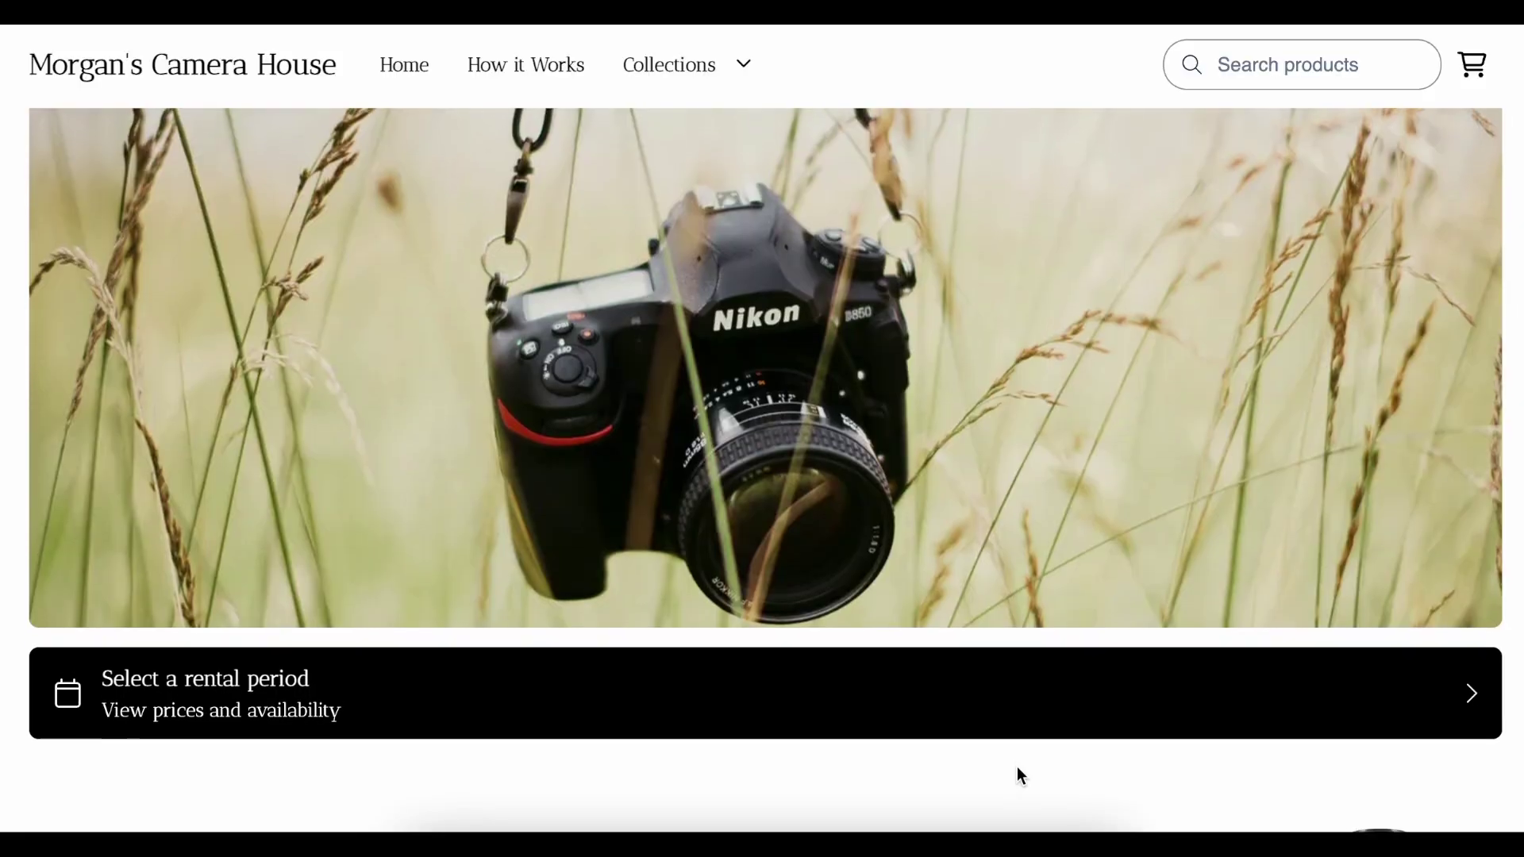
pyautogui.scroll(-3, 1022, 776)
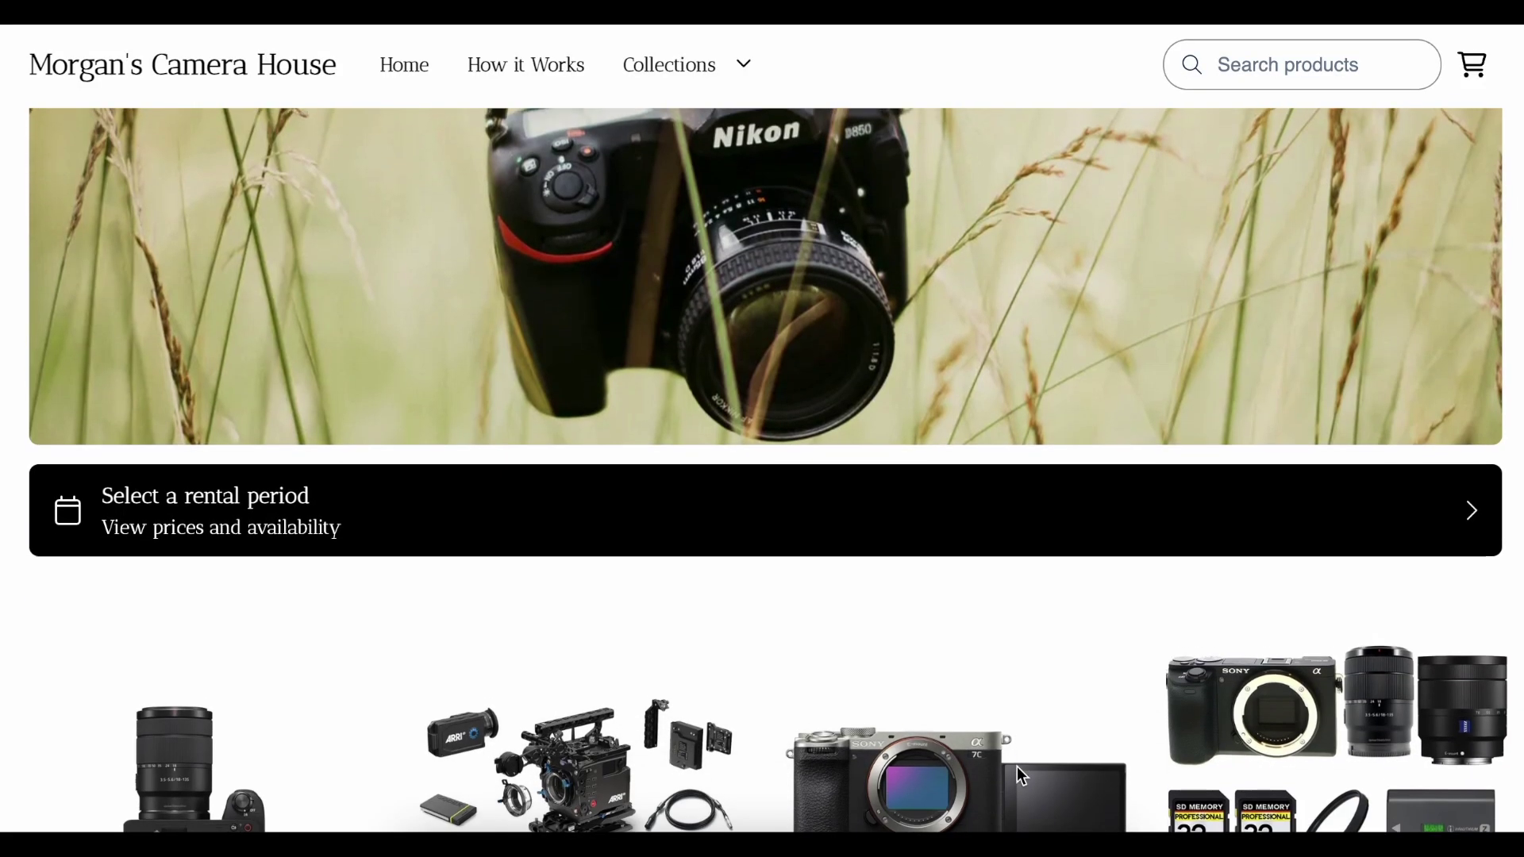
# - Scroll the storefront home page to the ARRI Alexa Mini Camera Body Set and open its product page
pyautogui.scroll(-3, 1018, 768)
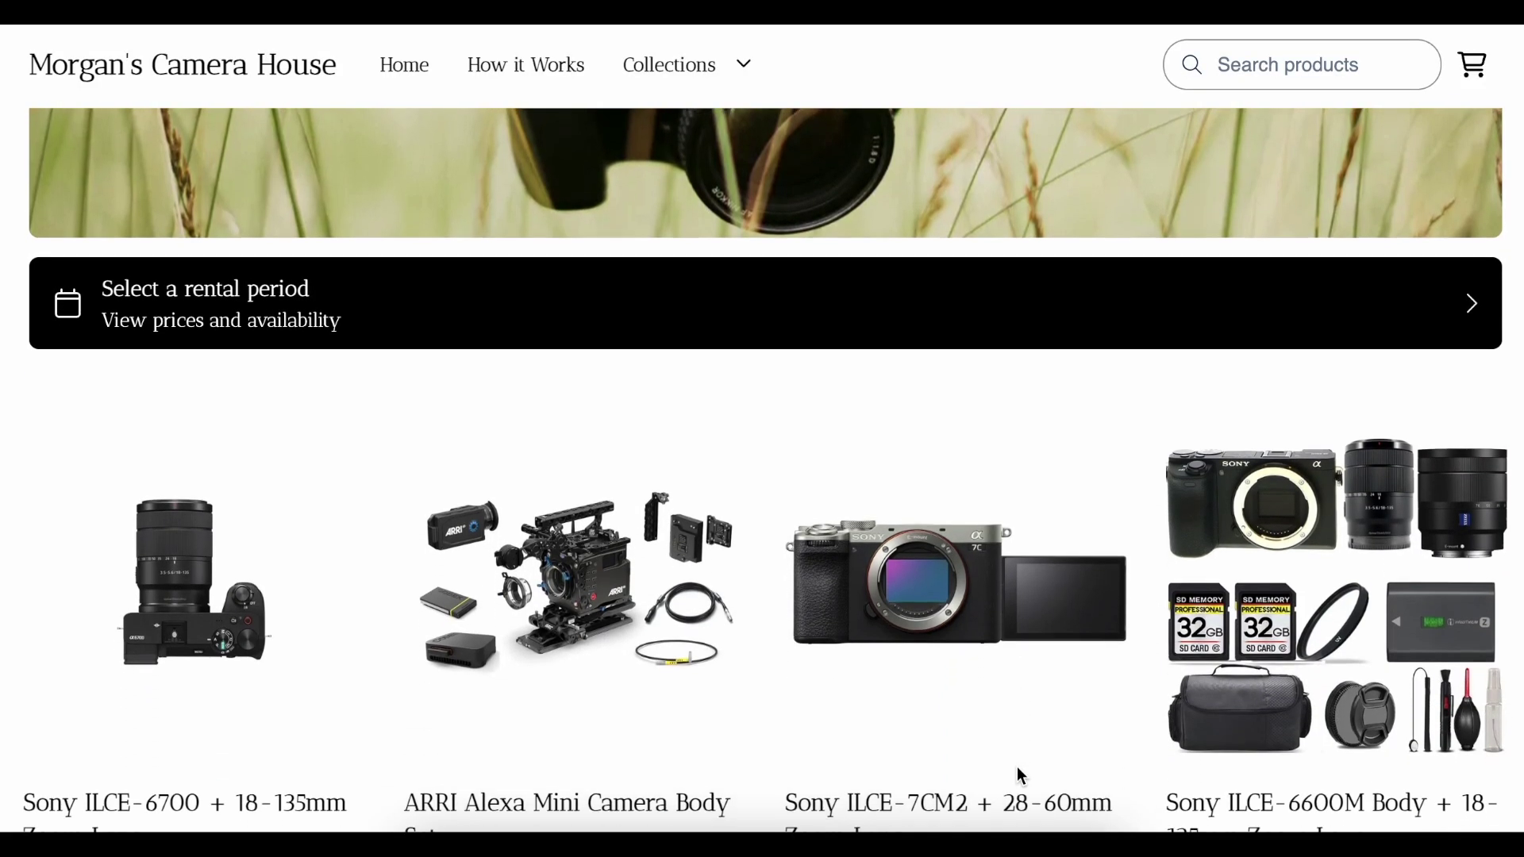
pyautogui.scroll(-2, 1022, 776)
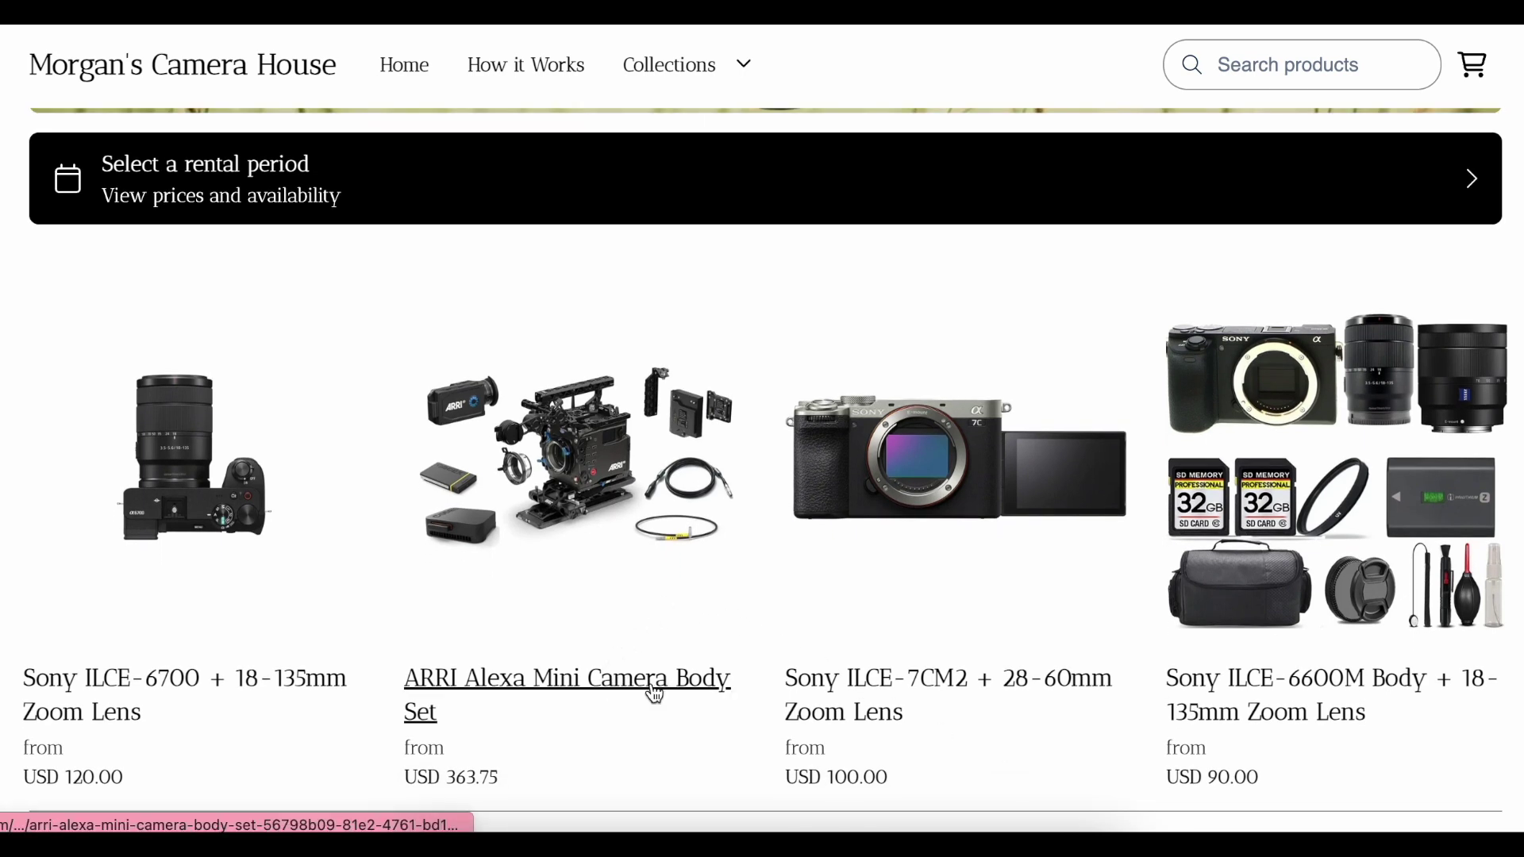
pyautogui.click(655, 696)
# - In the set's memory card dropdown, try the 128GB SanDisk CFast card, then settle on 64GB
pyautogui.scroll(-2, 894, 88)
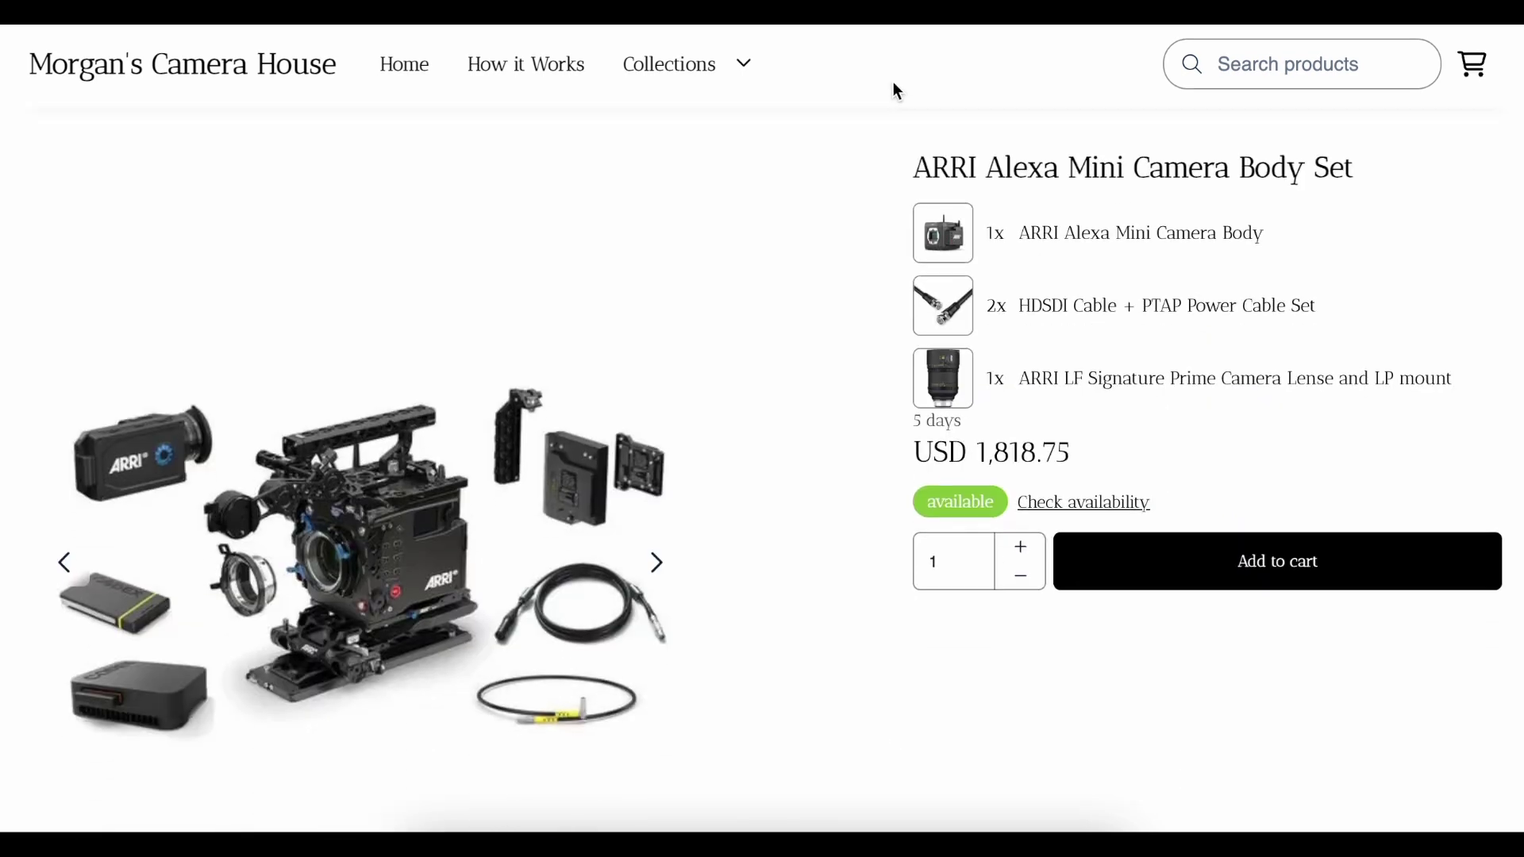
pyautogui.scroll(-1, 895, 87)
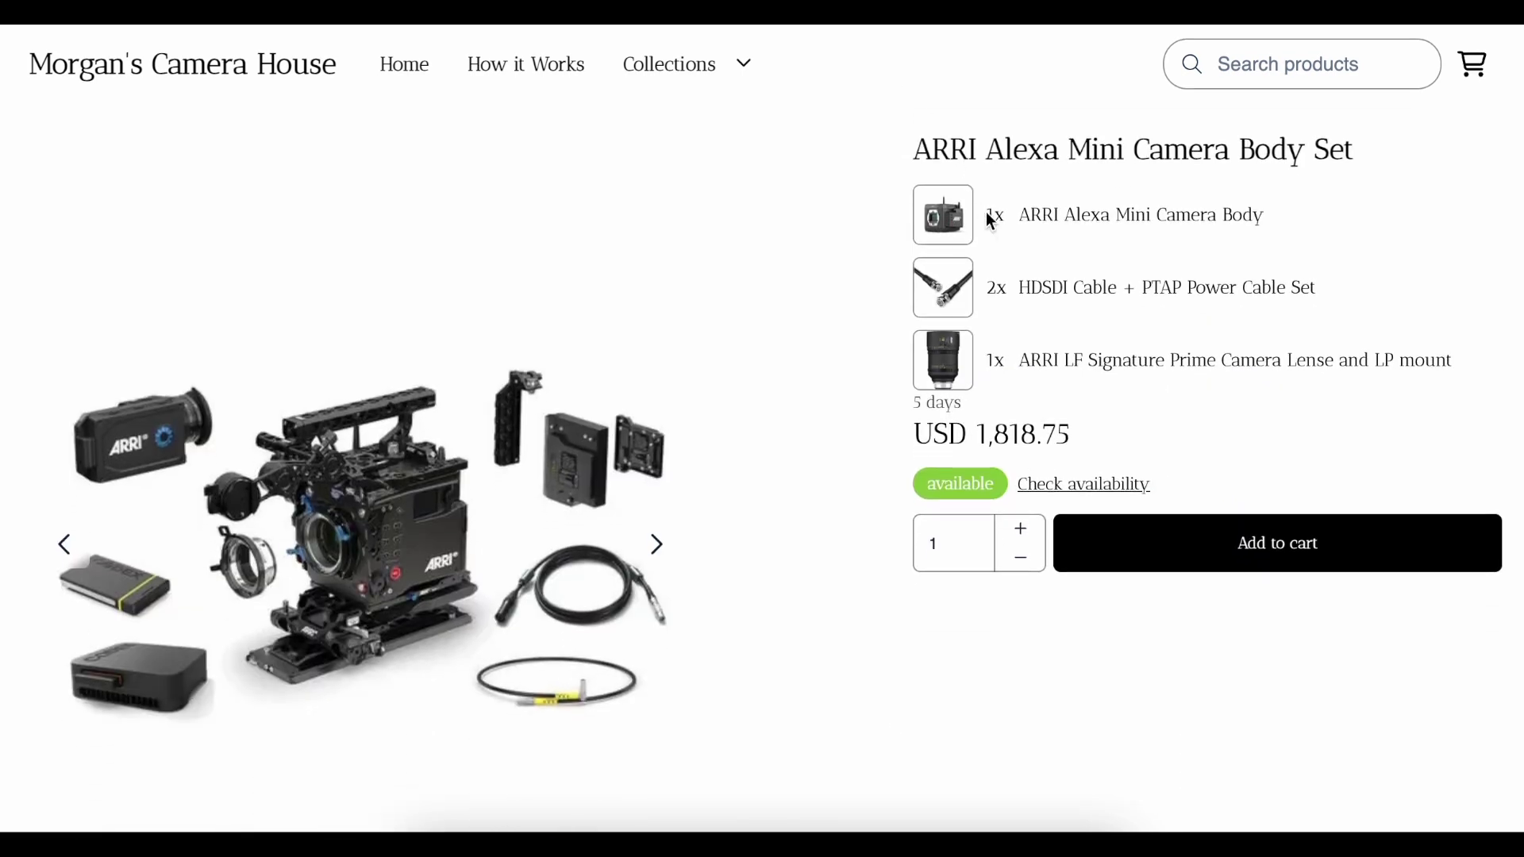
pyautogui.scroll(-1, 1044, 333)
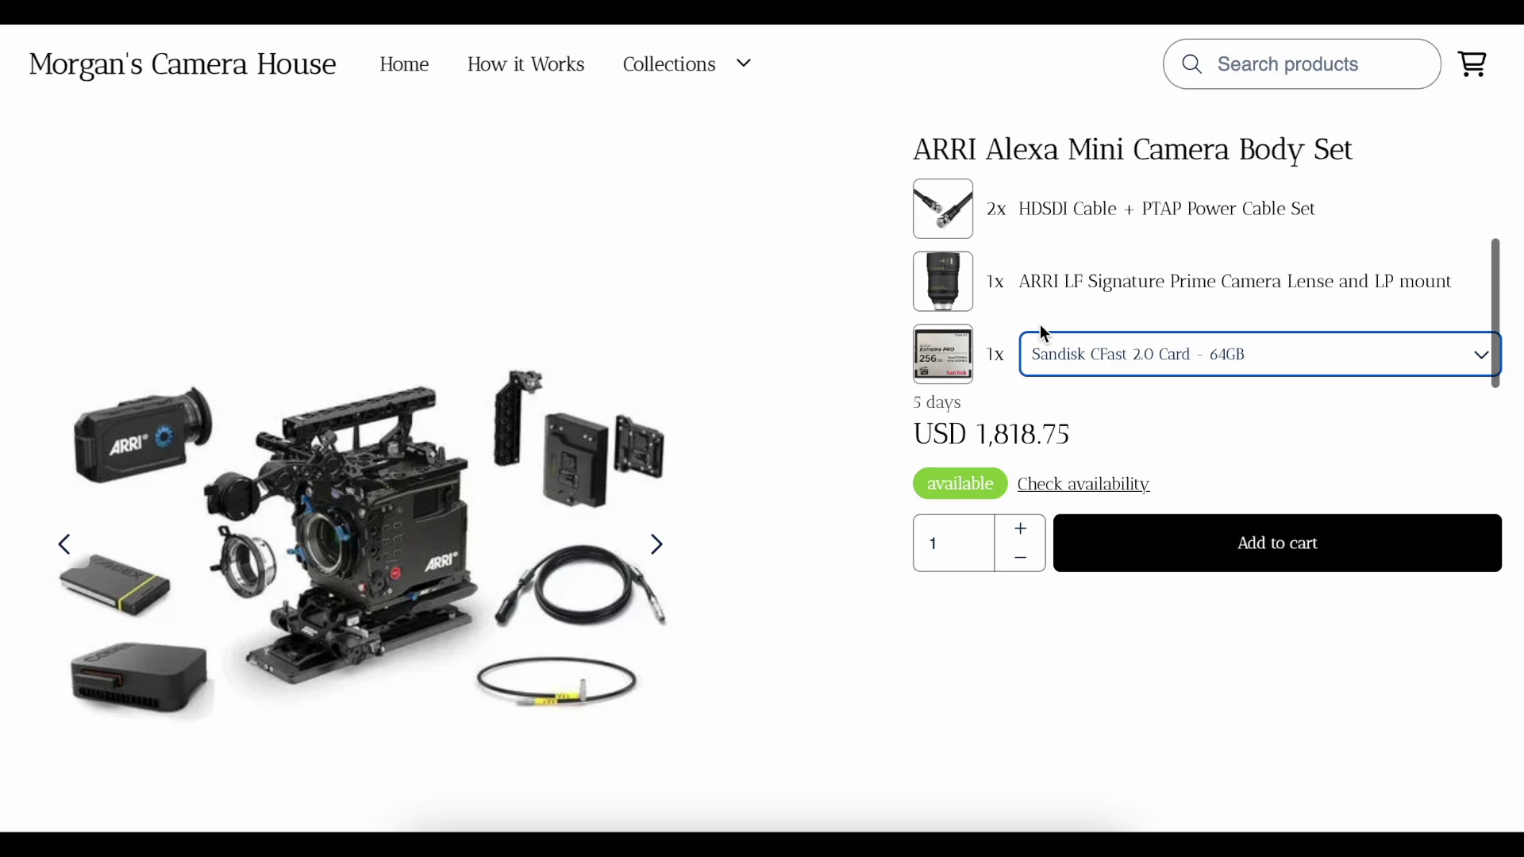
pyautogui.click(1065, 353)
pyautogui.click(1068, 380)
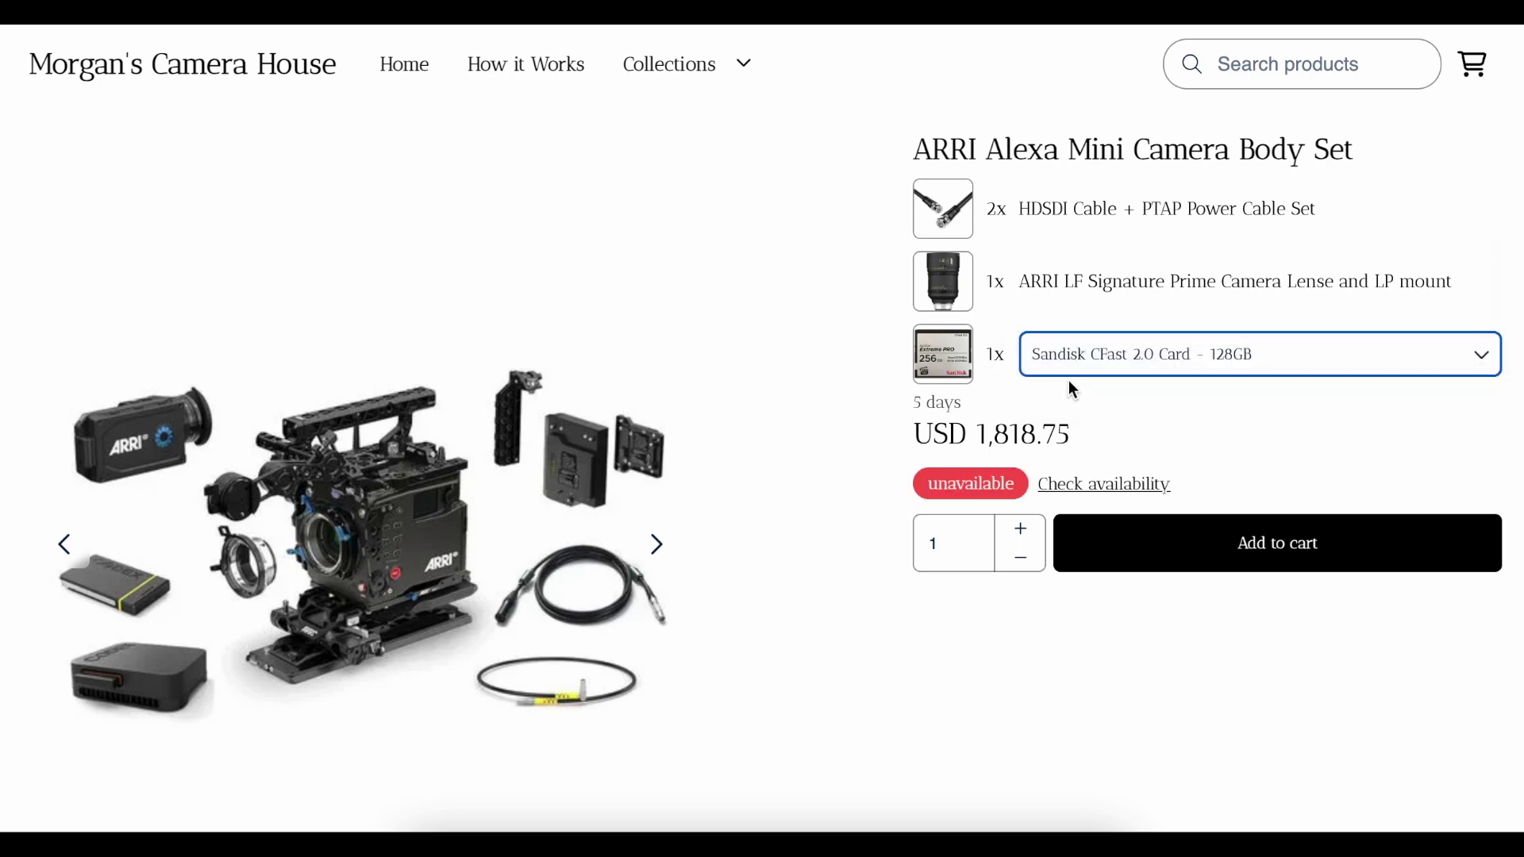
pyautogui.click(1065, 363)
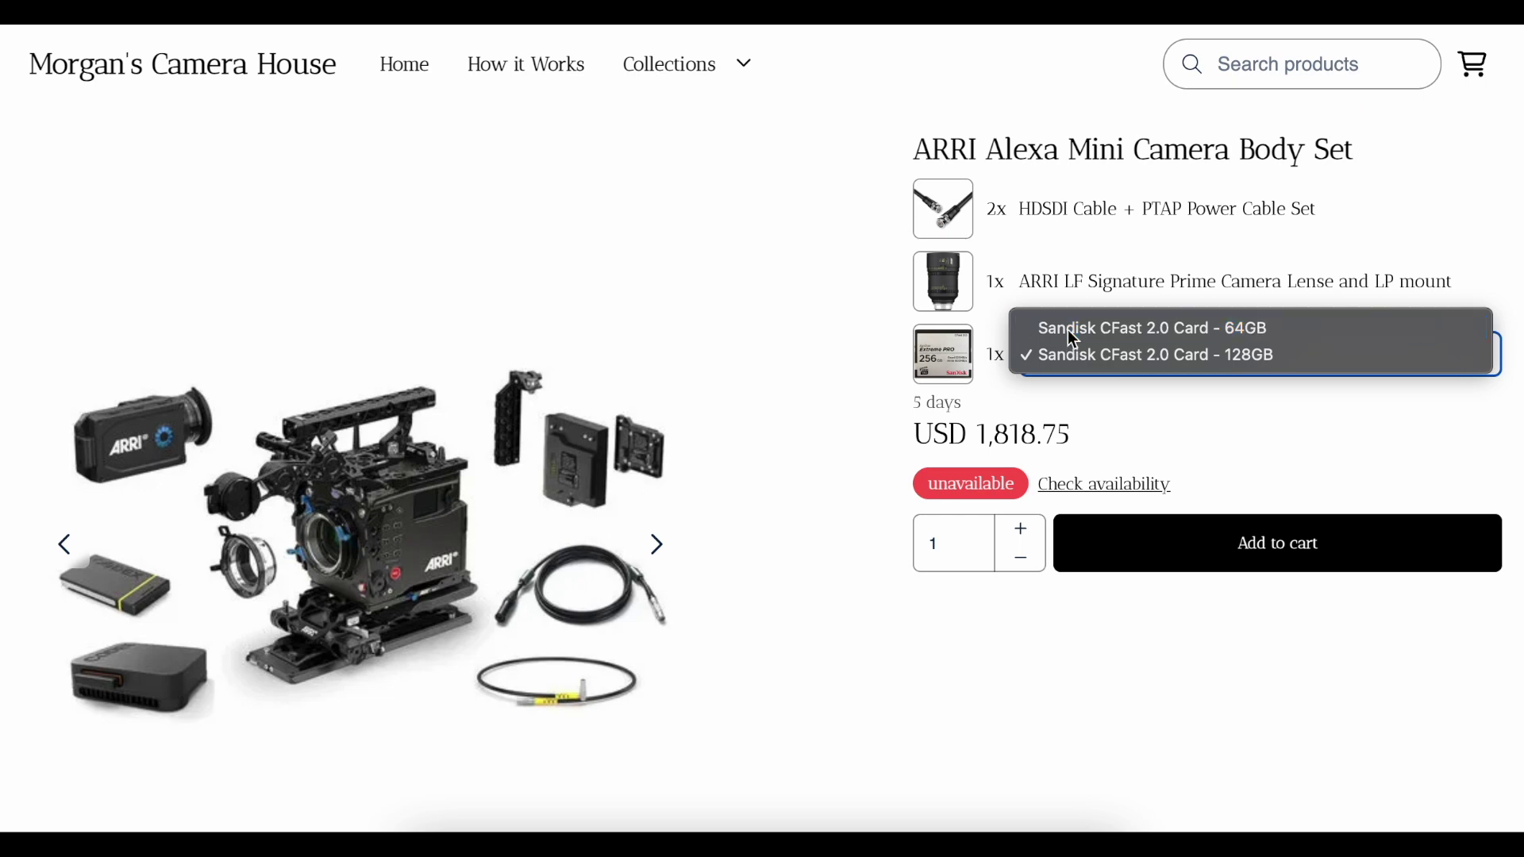
pyautogui.click(1069, 330)
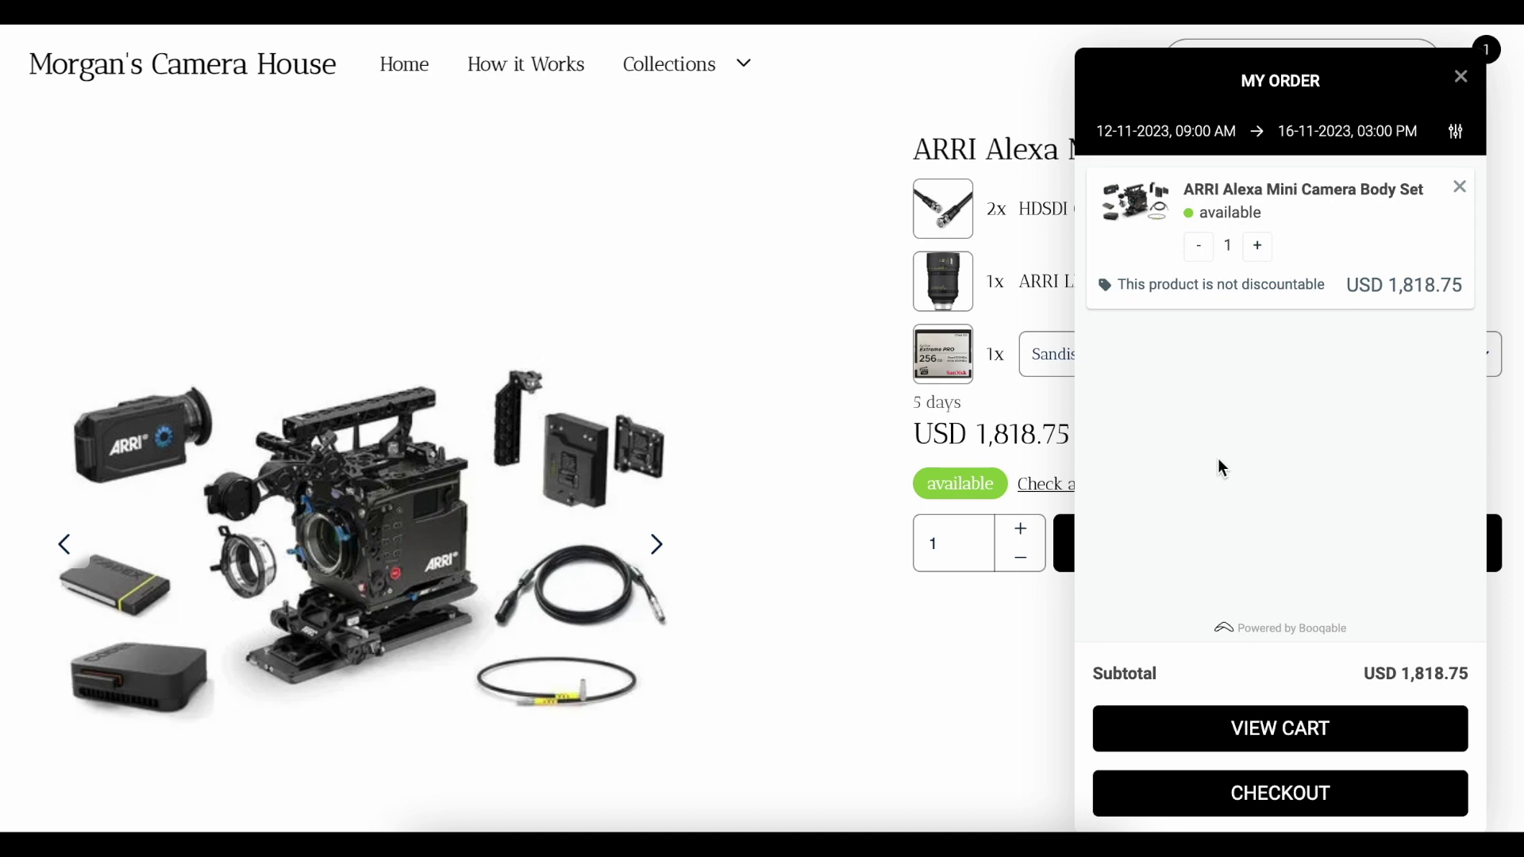
# - Check out the cart and add the bundle with the 64GB SanDisk card variation to the new order
pyautogui.click(1269, 795)
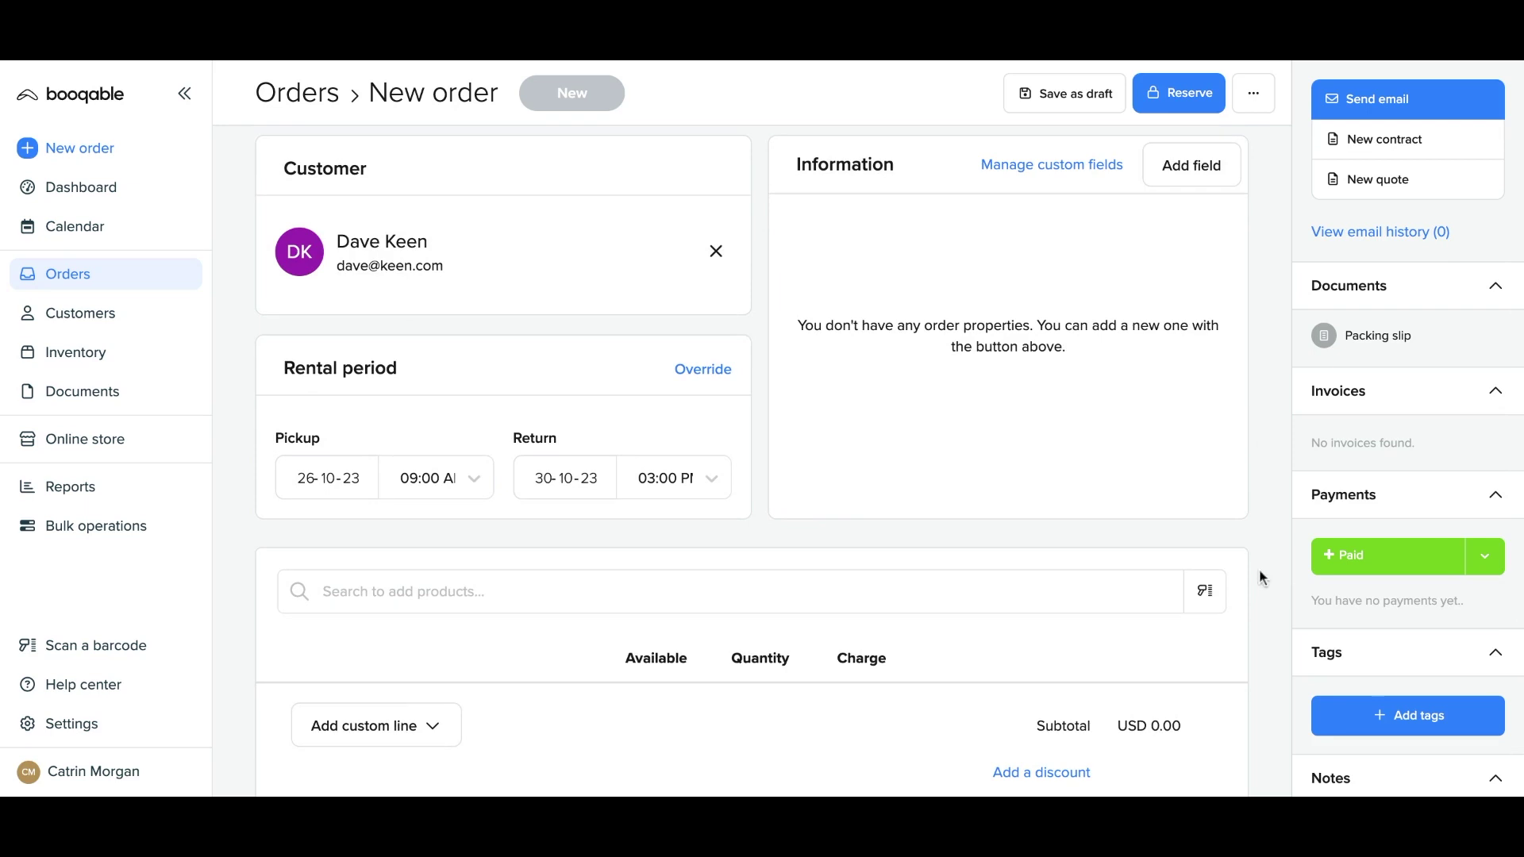
pyautogui.scroll(-4, 1263, 578)
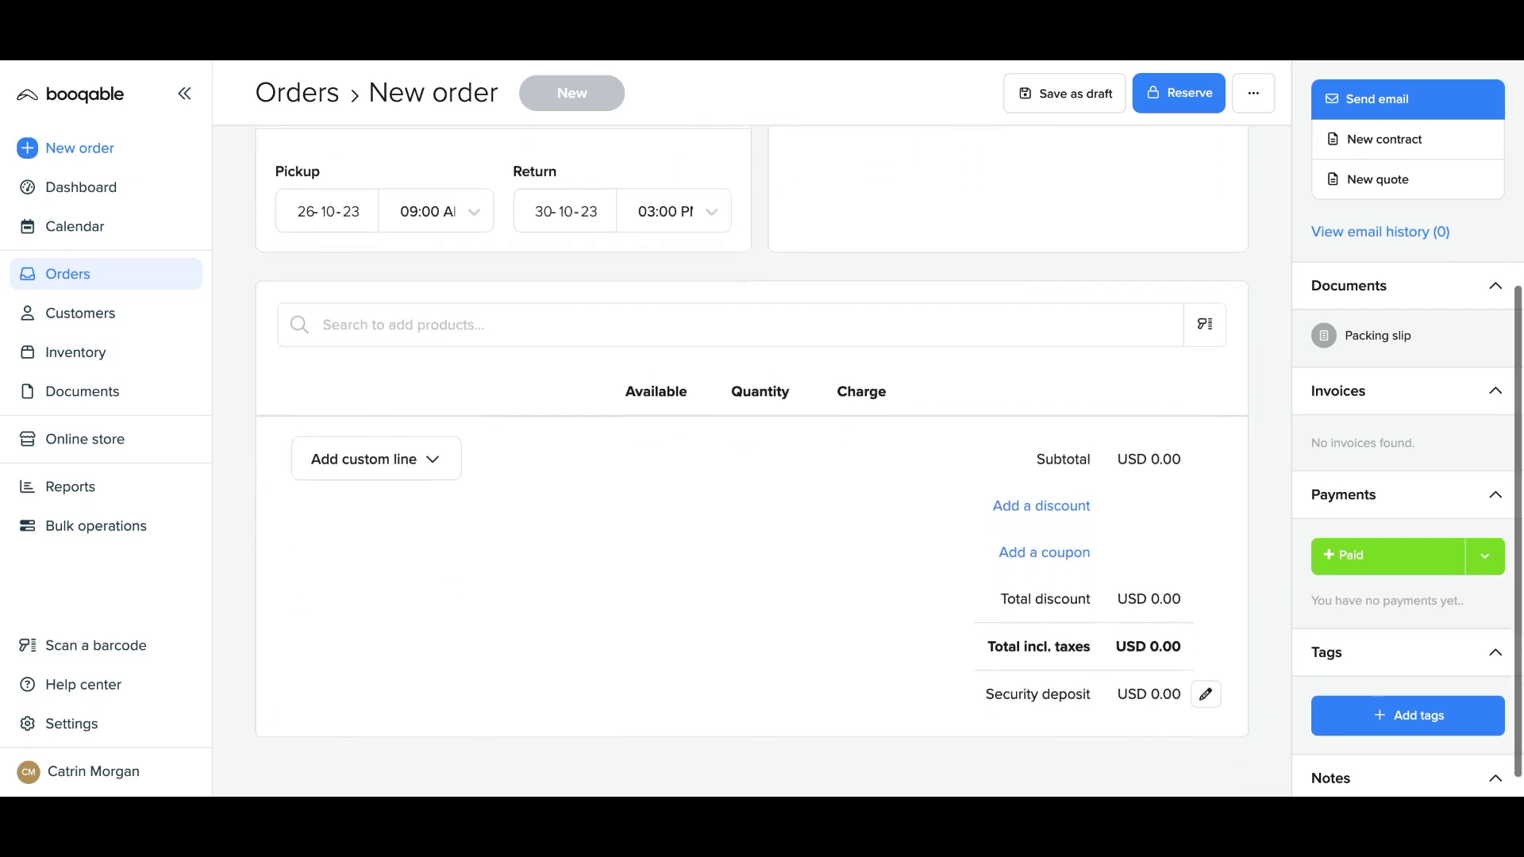
pyautogui.click(1079, 330)
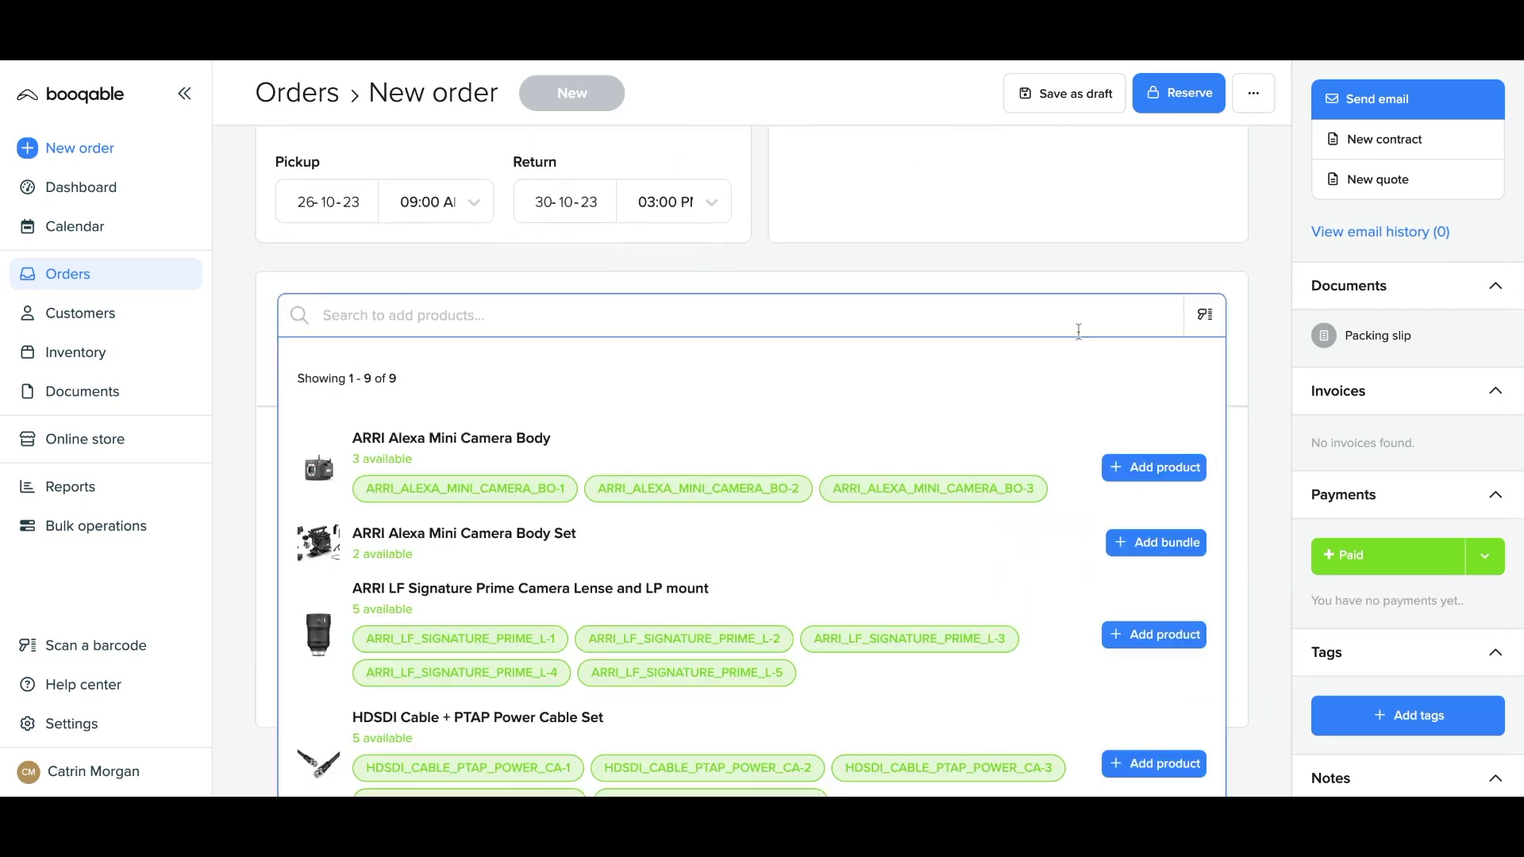
pyautogui.click(1155, 546)
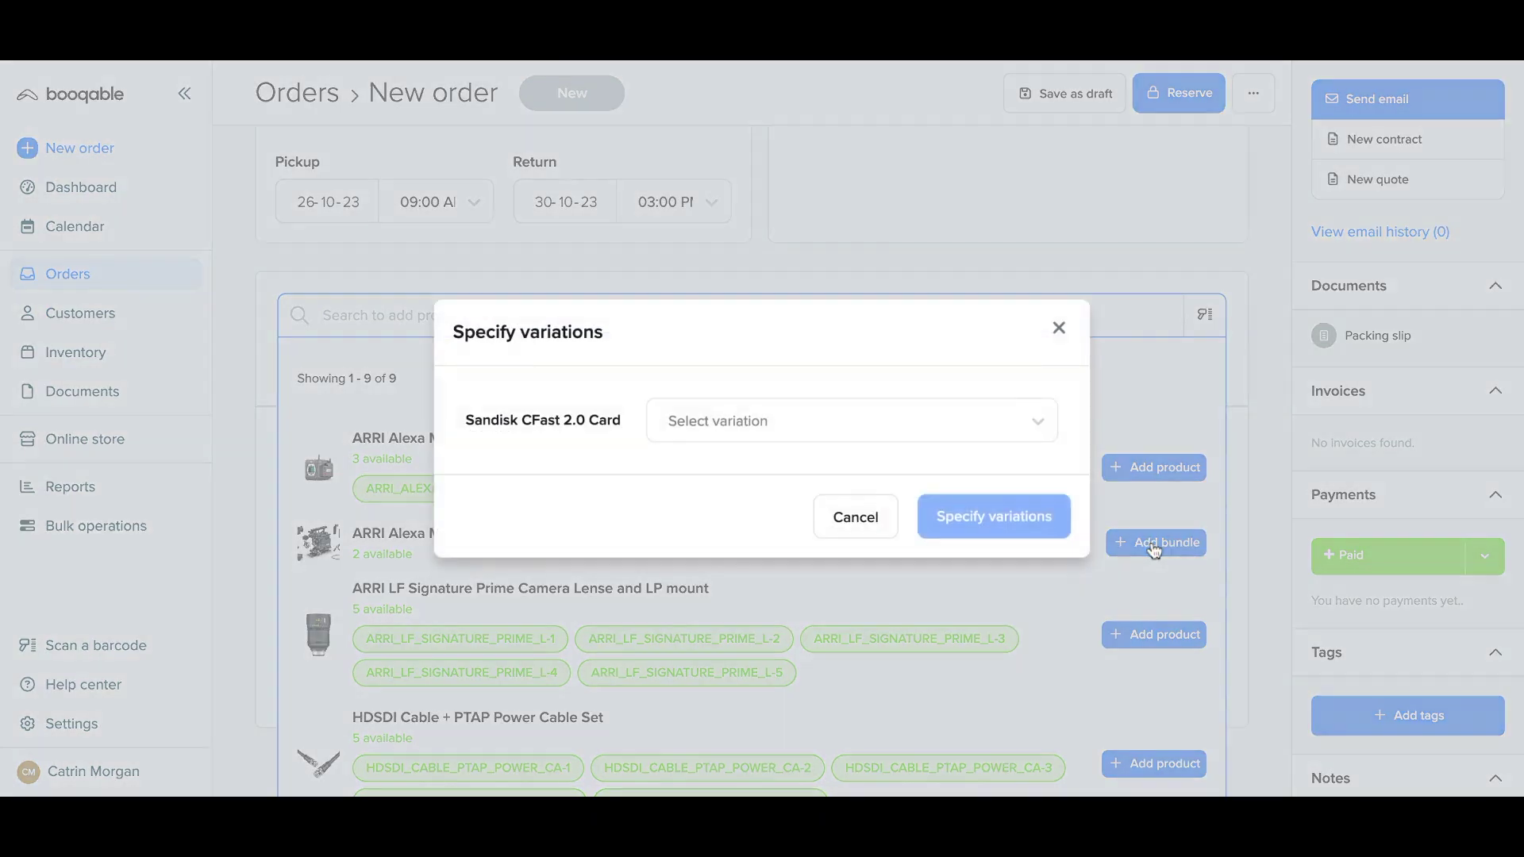
pyautogui.click(987, 429)
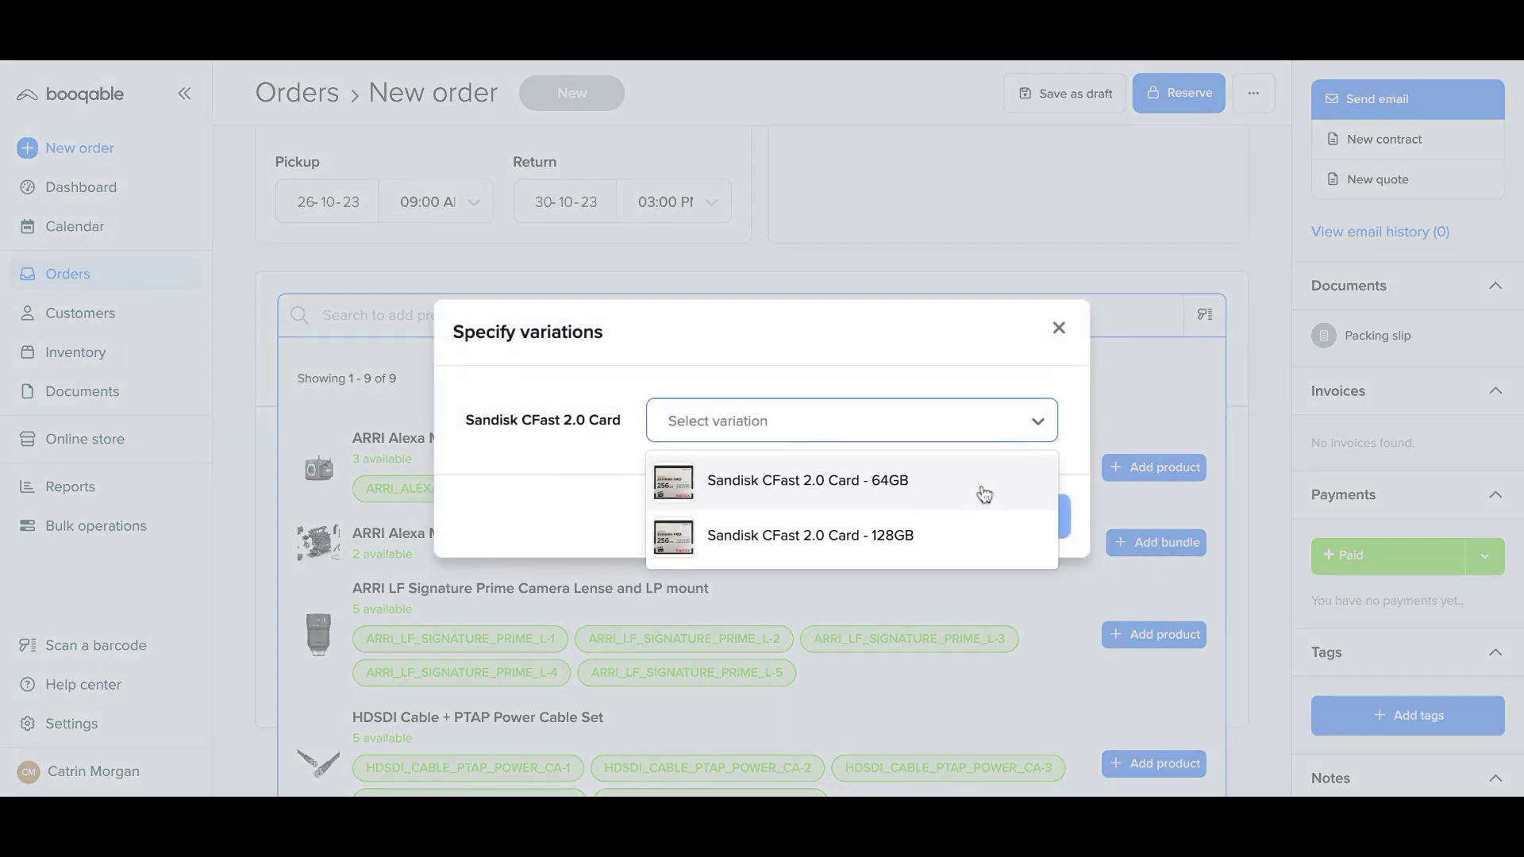
pyautogui.click(981, 499)
pyautogui.click(992, 520)
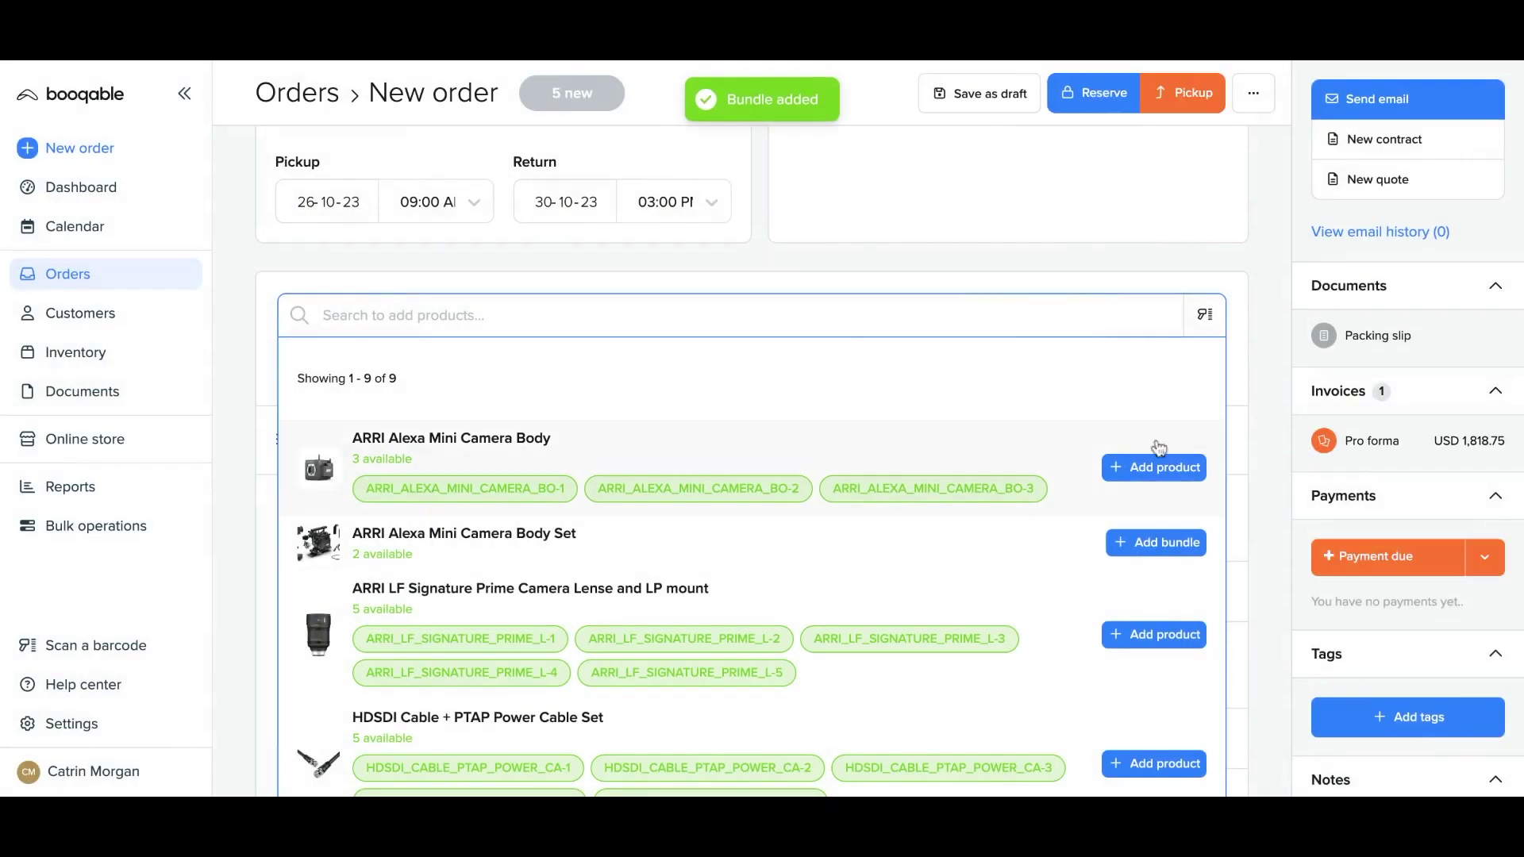
# - Review the bundle's priced order lines, opening and closing the camera body's stock item picker without choosing
pyautogui.click(1253, 443)
pyautogui.scroll(-3, 1214, 530)
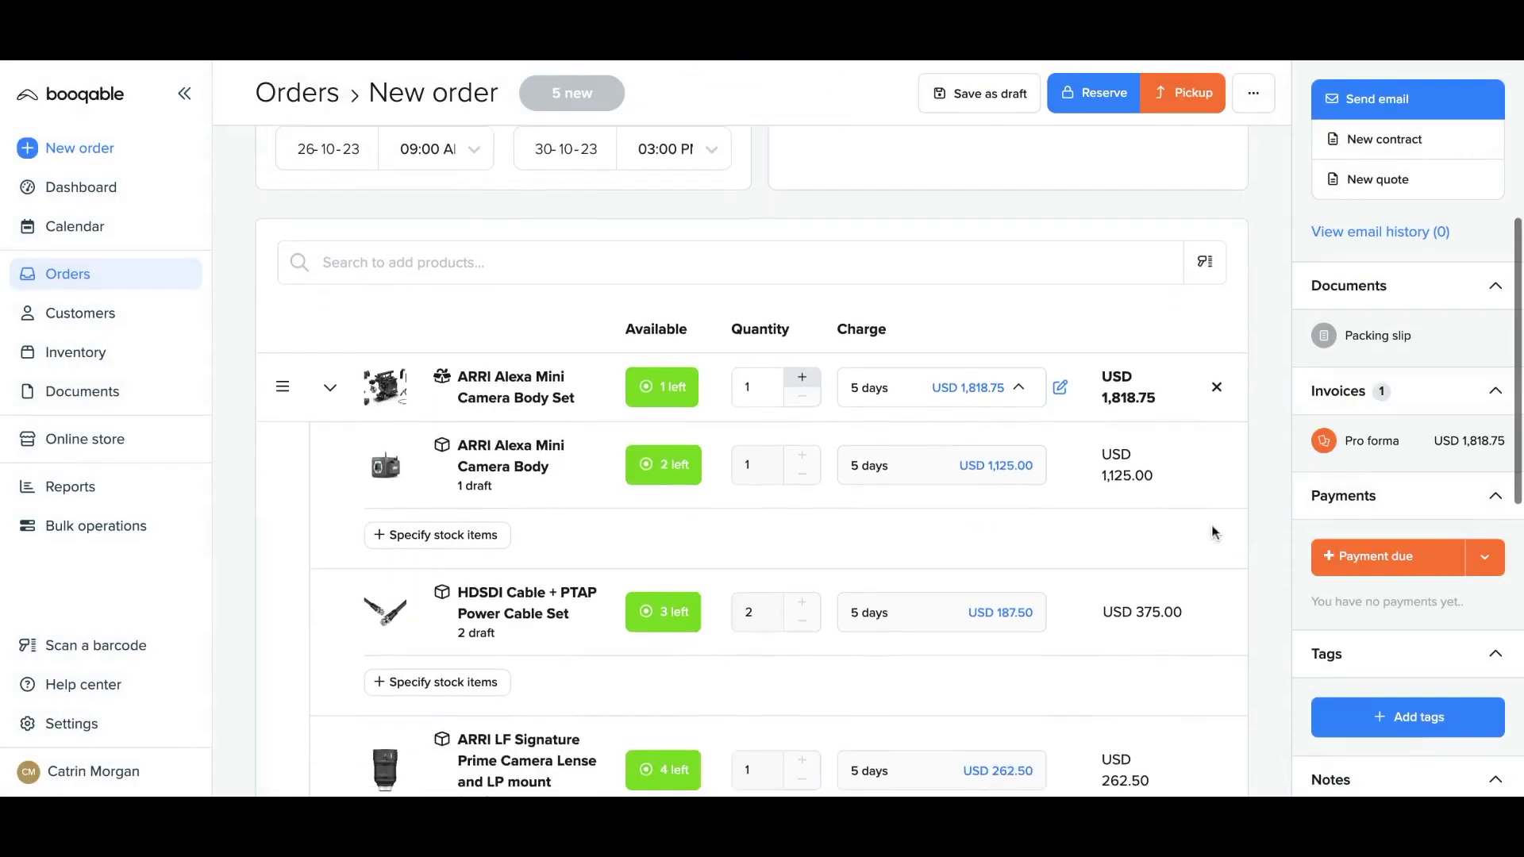
pyautogui.scroll(-2, 1213, 532)
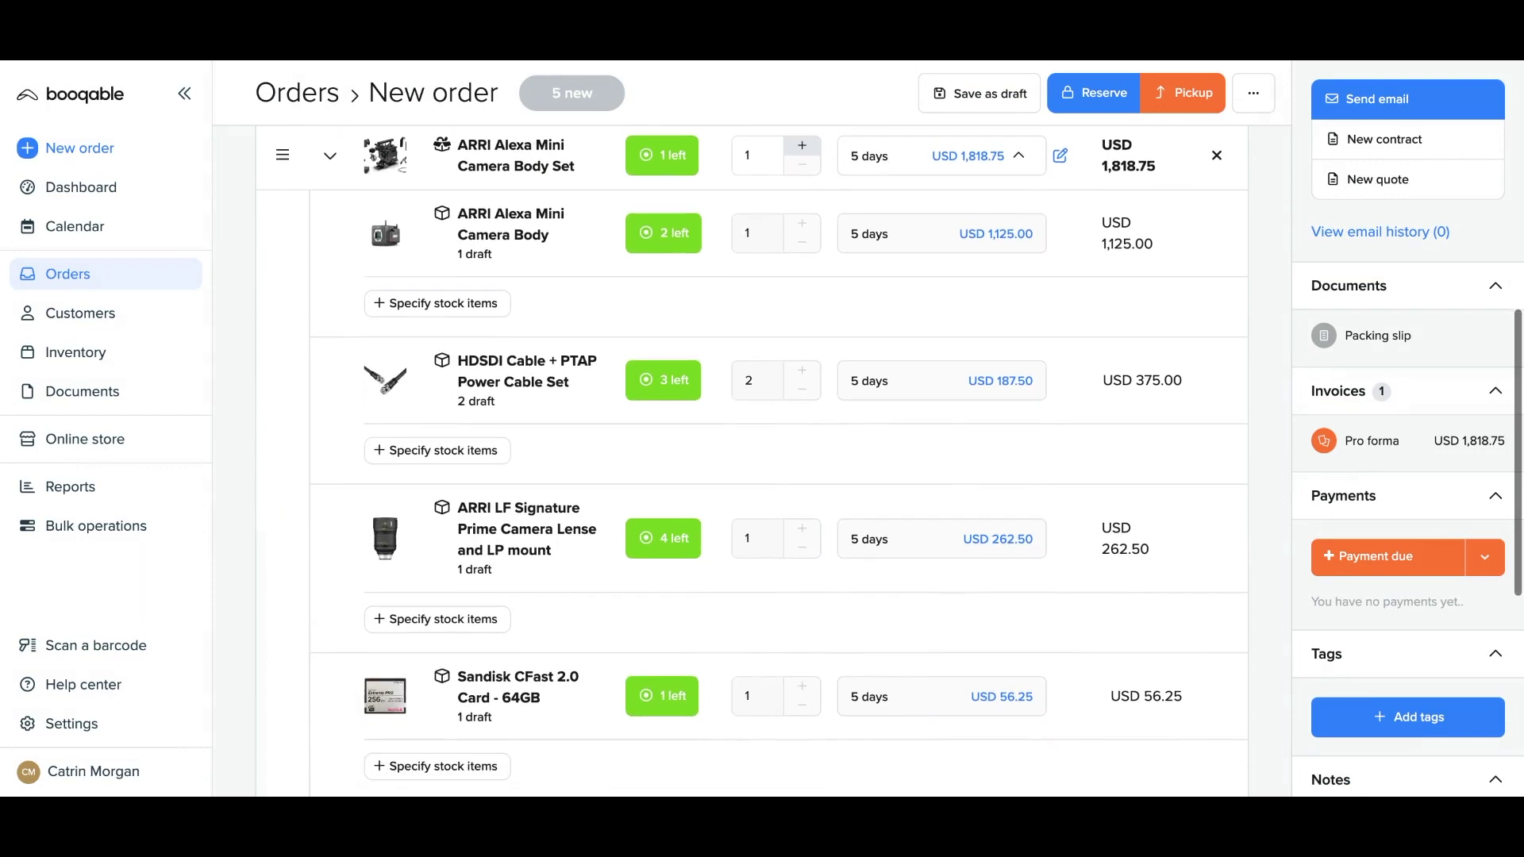
pyautogui.click(493, 301)
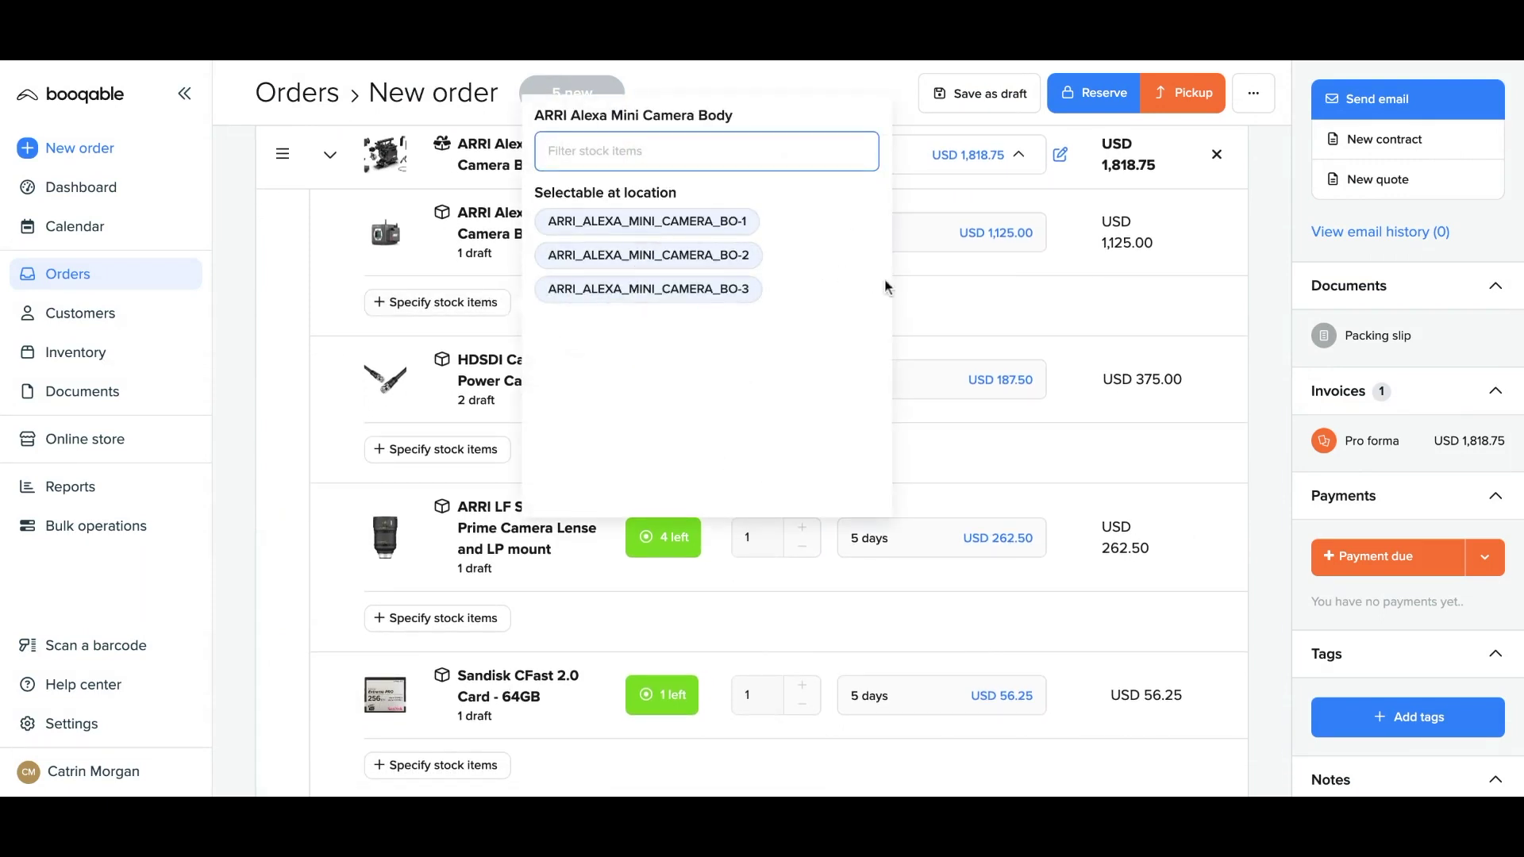
pyautogui.click(926, 296)
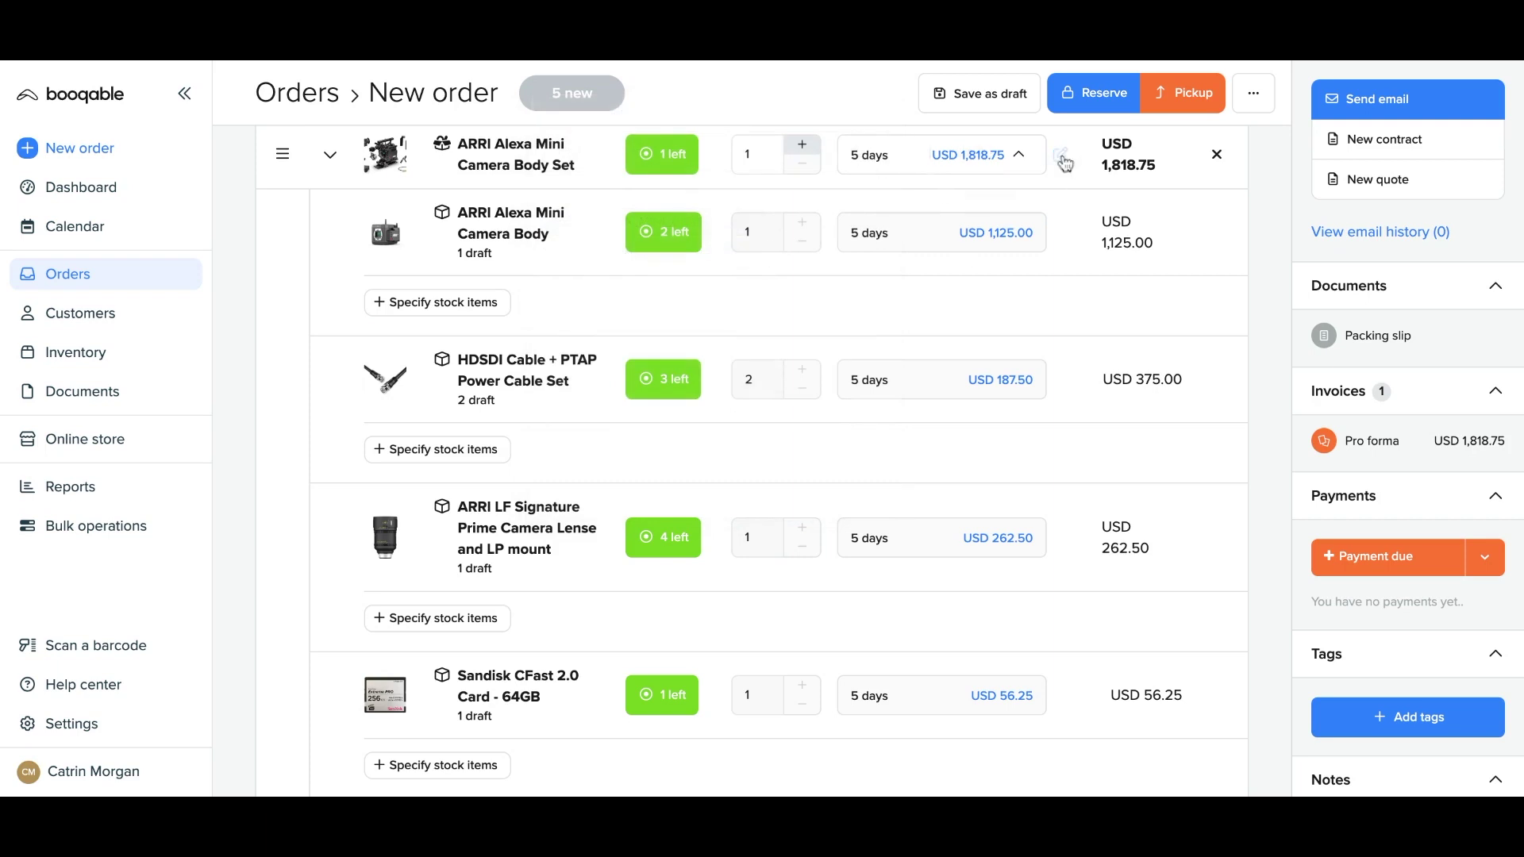